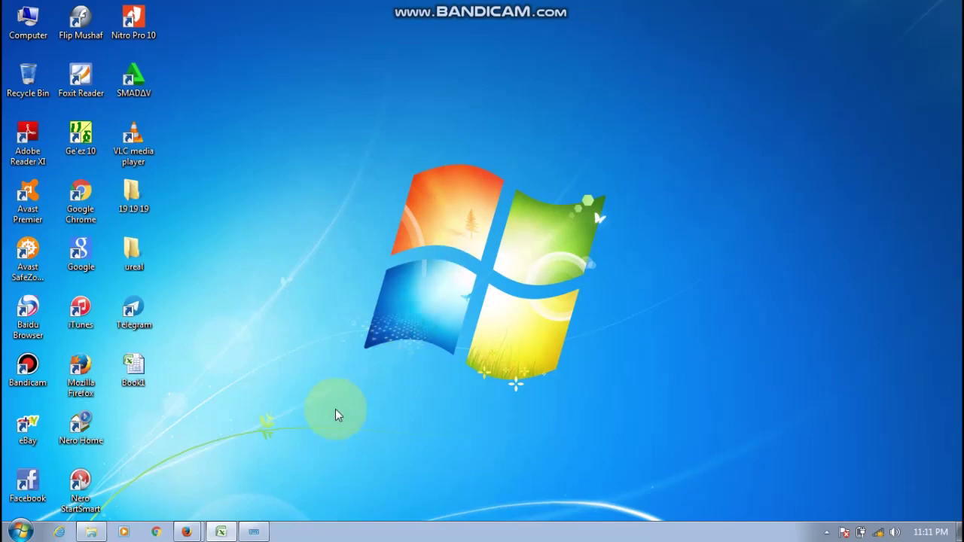
Restore the Grade 11 A Natural Science mark list workbook window from the taskbar
left_click(223, 532)
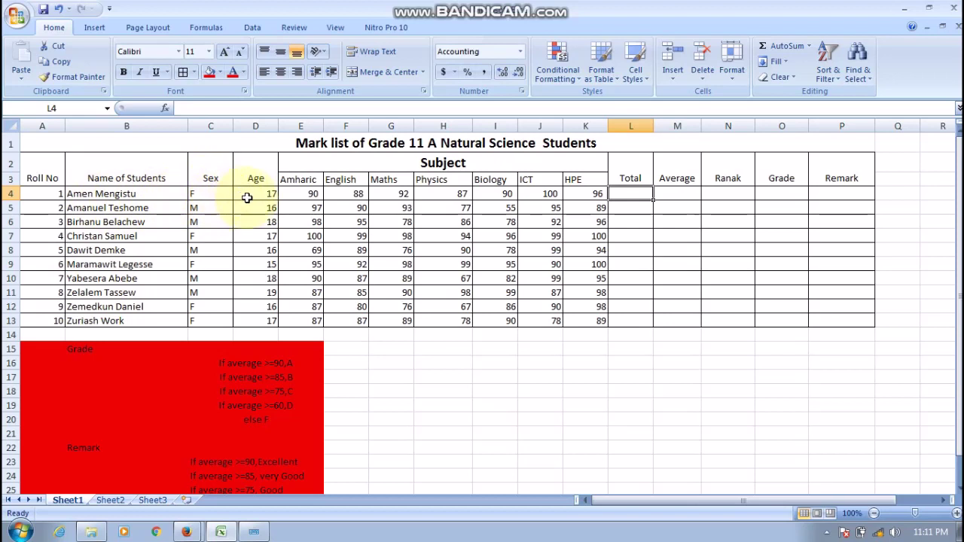
left_click(312, 192)
left_click(343, 193)
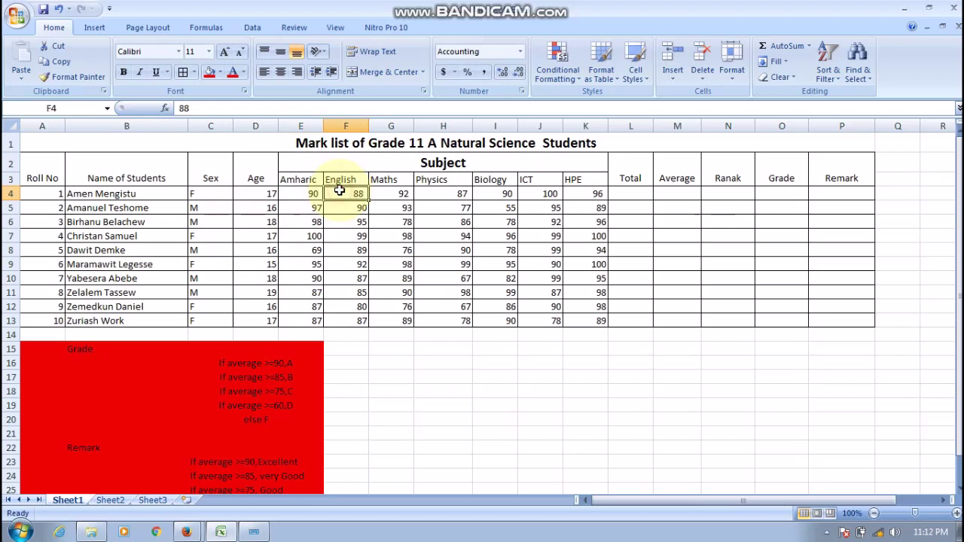
left_click(386, 195)
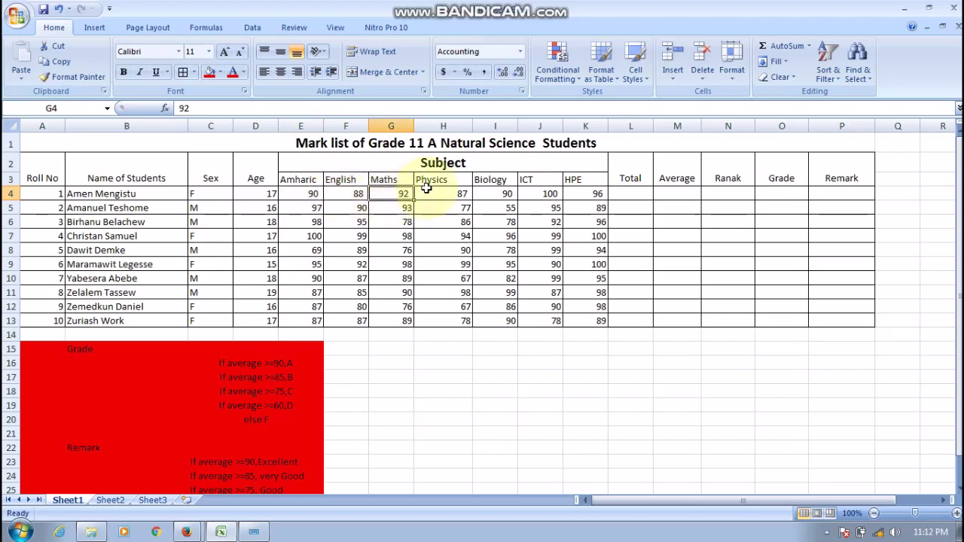
left_click(458, 193)
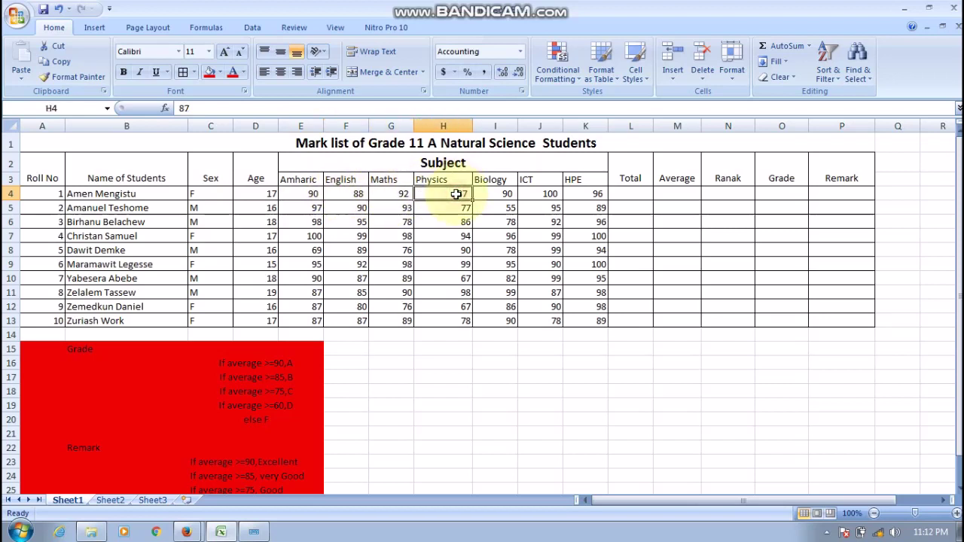
left_click(500, 194)
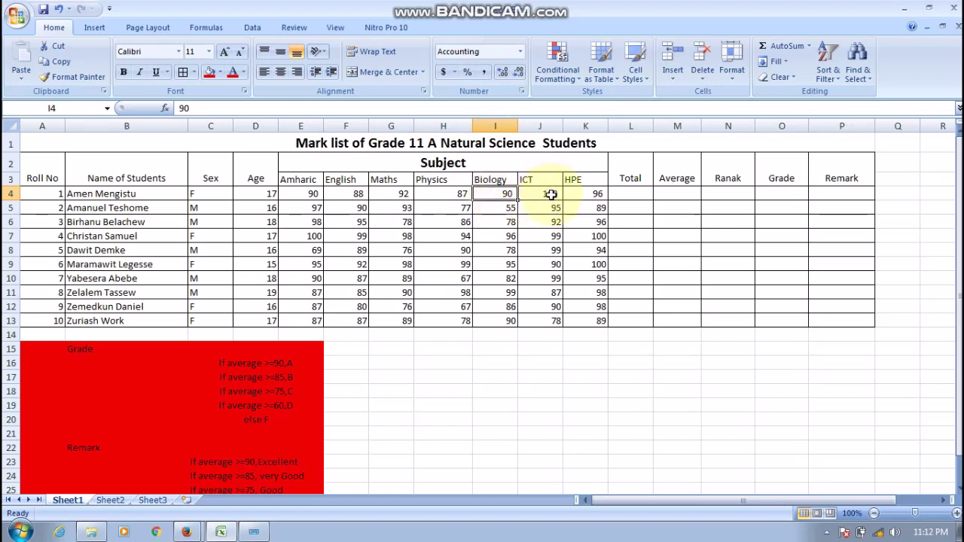
left_click(547, 194)
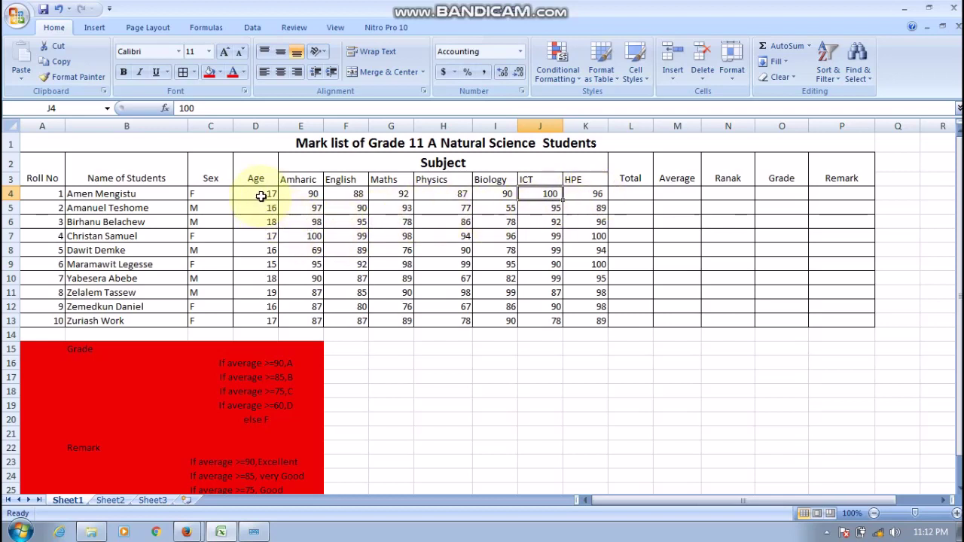
mouse_move(260, 195)
left_mouse_down()
mouse_move(449, 307)
mouse_move(581, 316)
left_mouse_up()
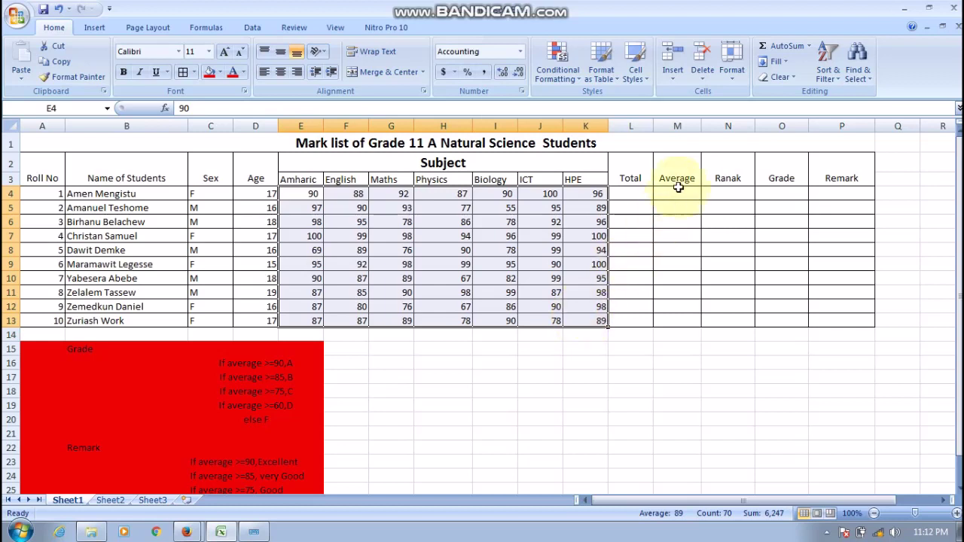
left_click(635, 195)
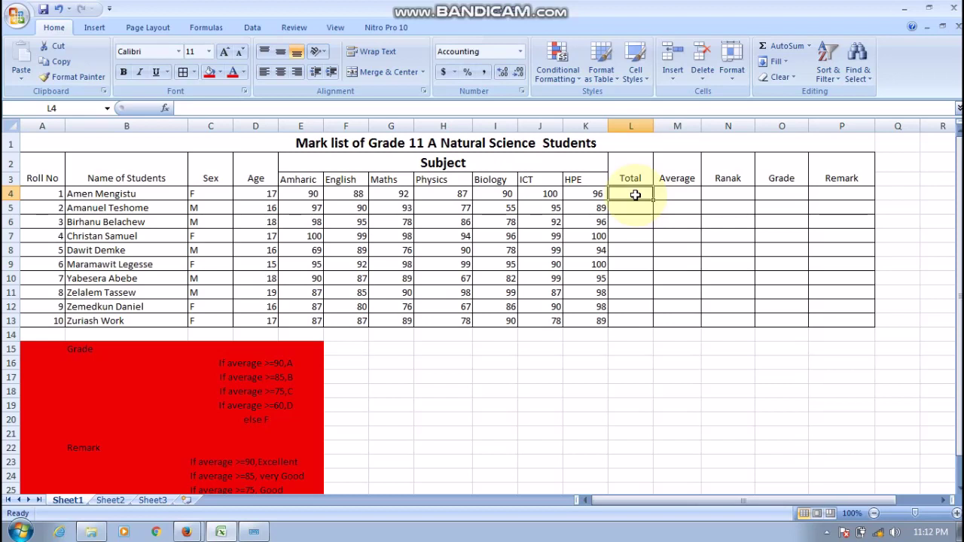
left_click(320, 190)
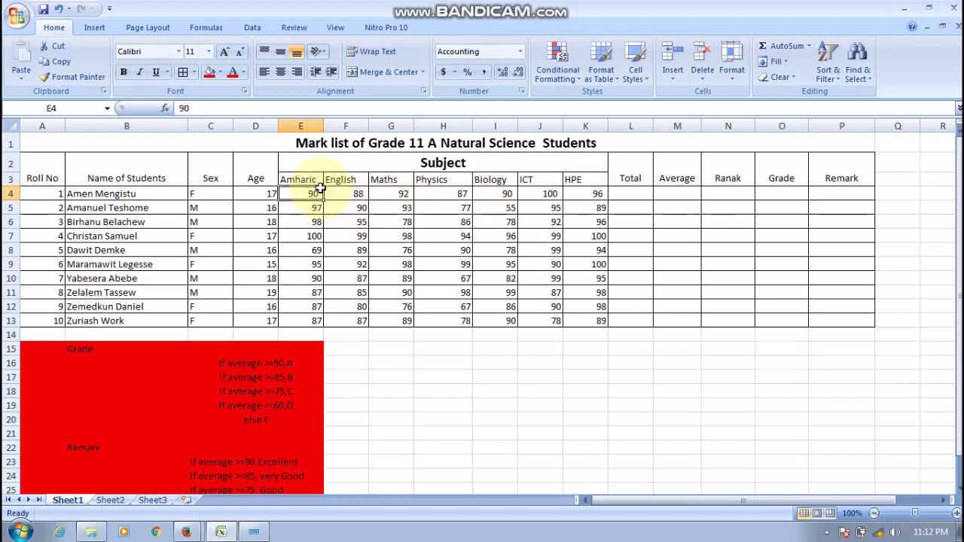
left_click(355, 192)
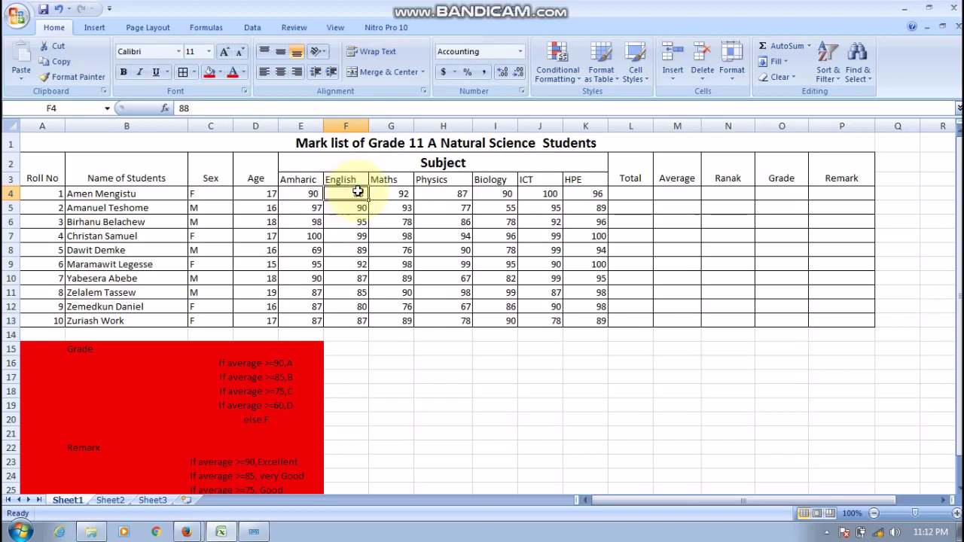
left_click(400, 192)
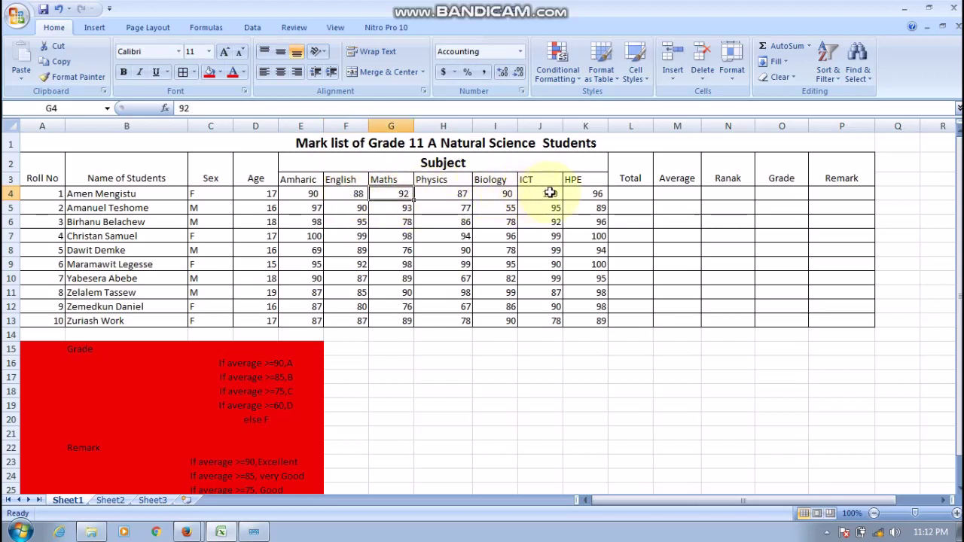
left_click(619, 197)
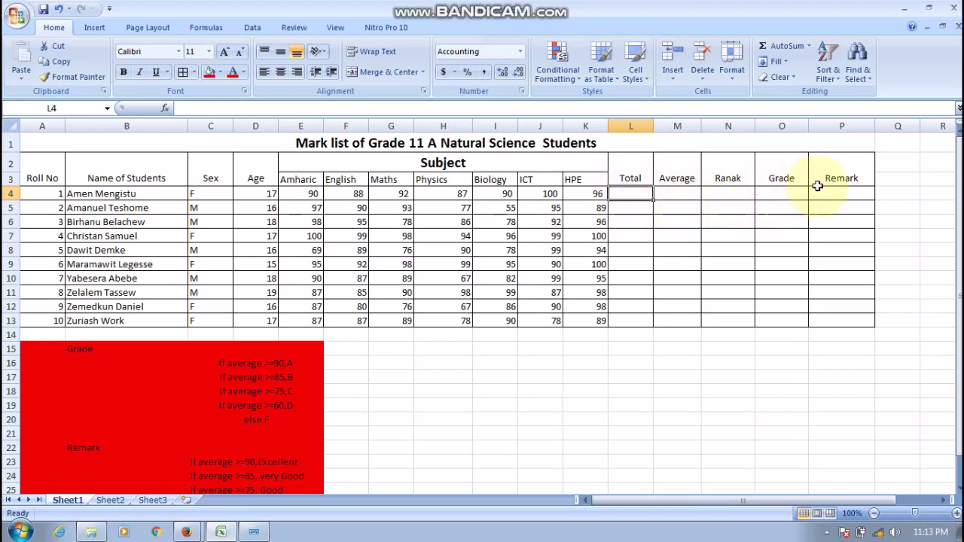
left_click(680, 196)
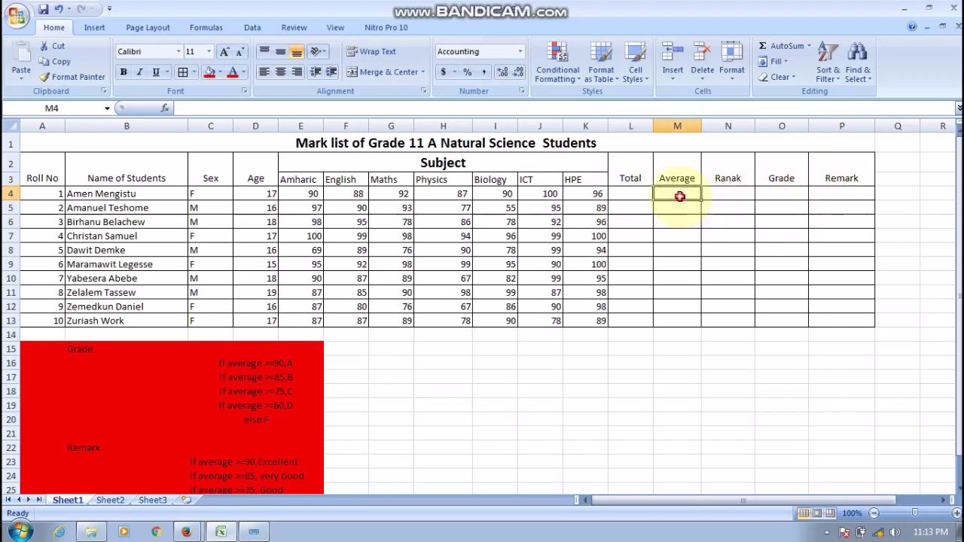
left_click(634, 193)
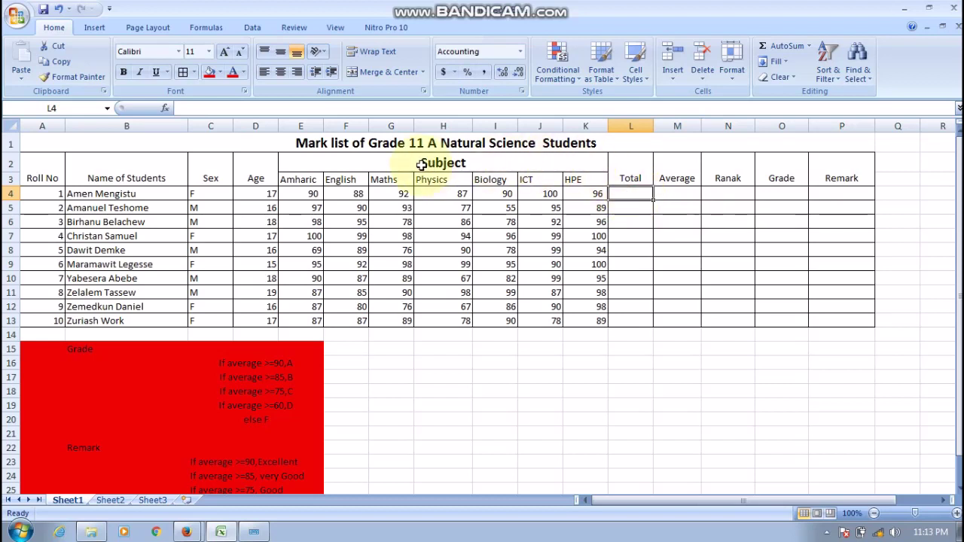
left_click(678, 197)
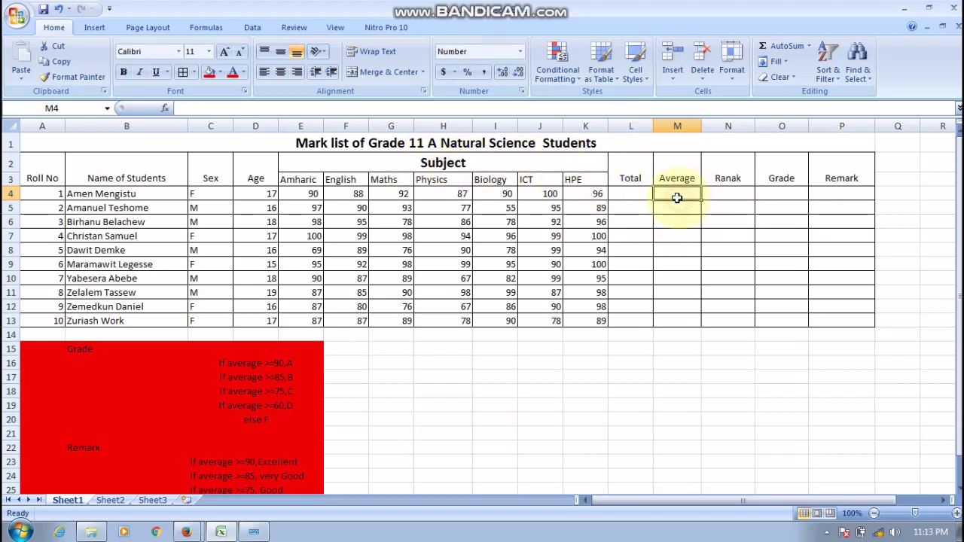
left_click(631, 193)
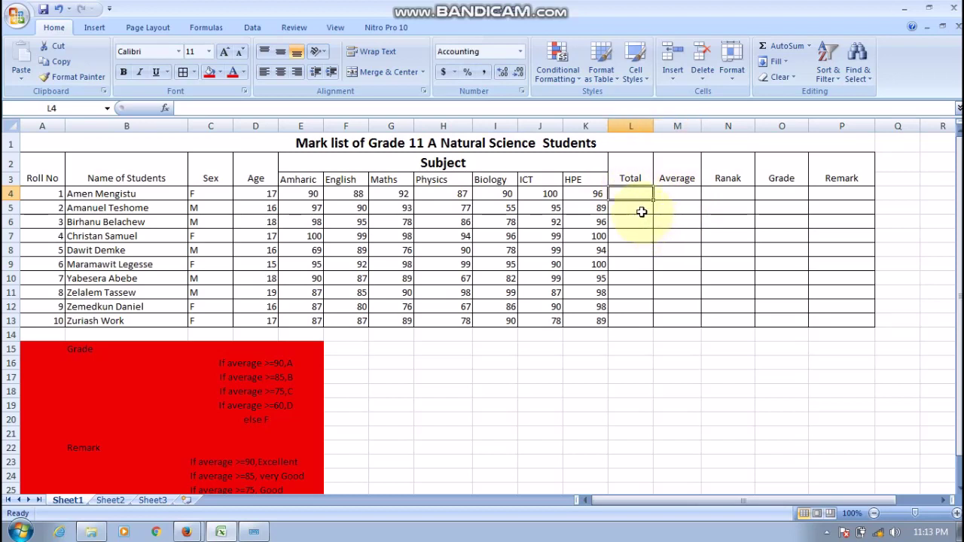
key("Down")
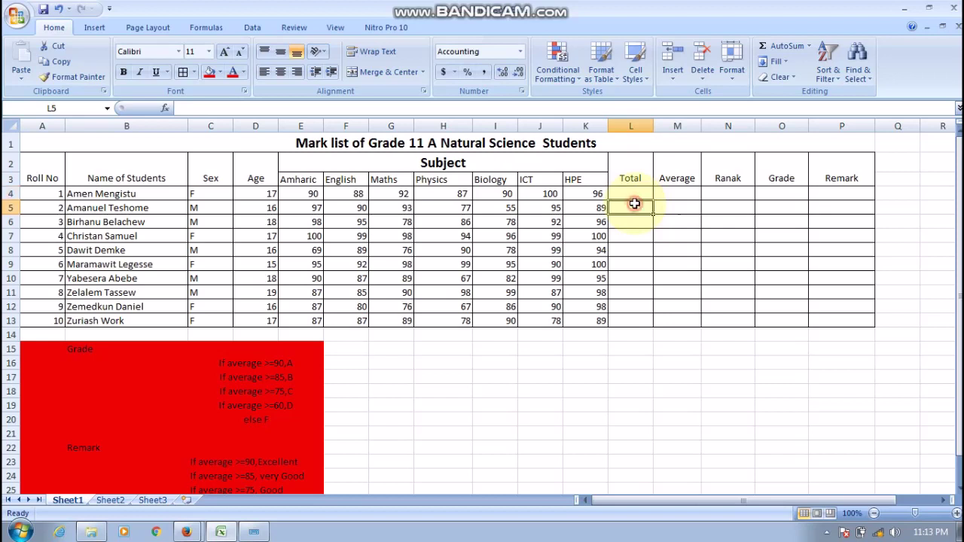
left_click(631, 194)
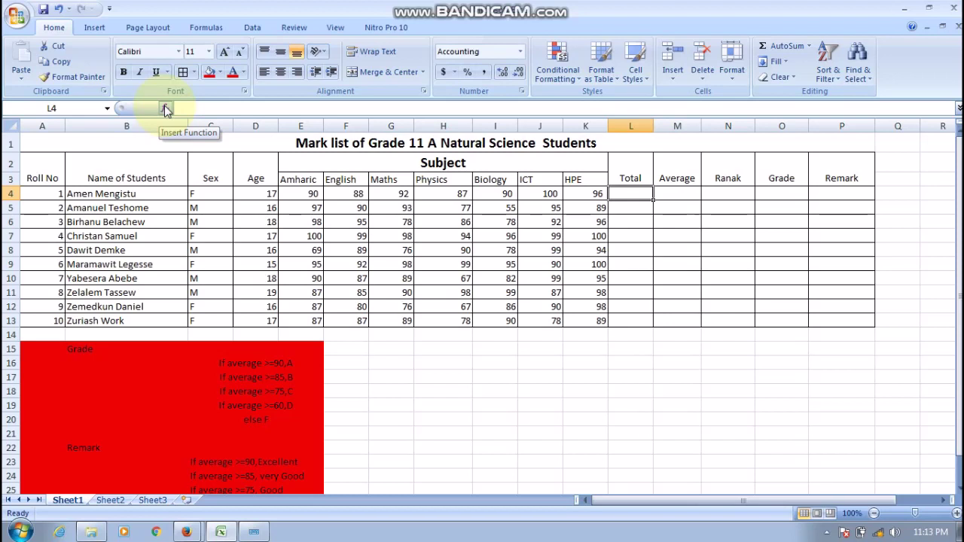
Enter =SUM(E4:K4) in L4 so the first student's total shows 643
left_click(166, 110)
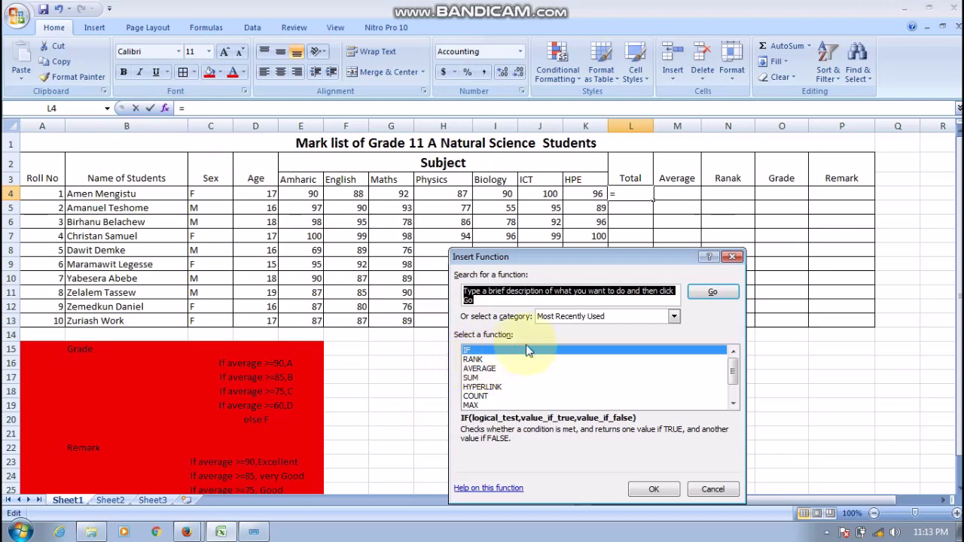
left_click(474, 359)
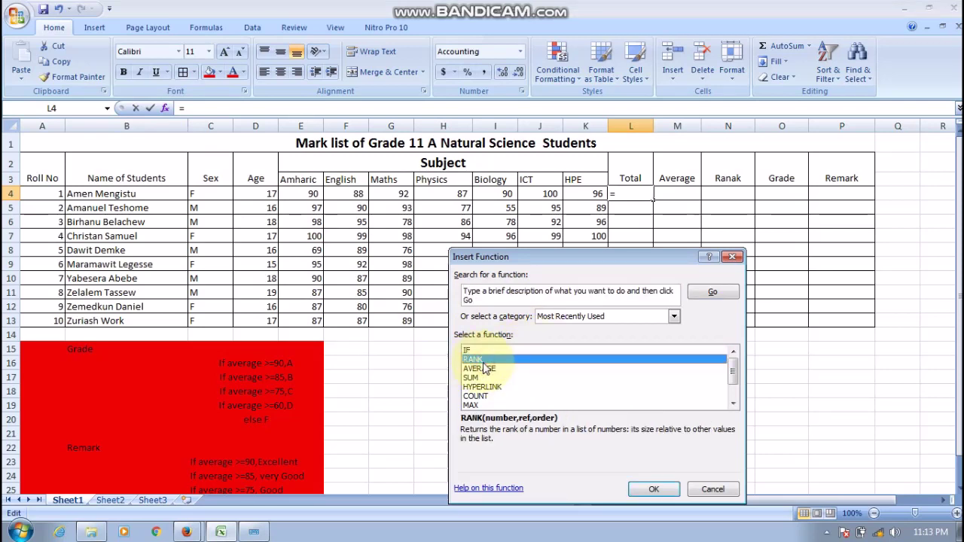
key("Down")
key("Down")
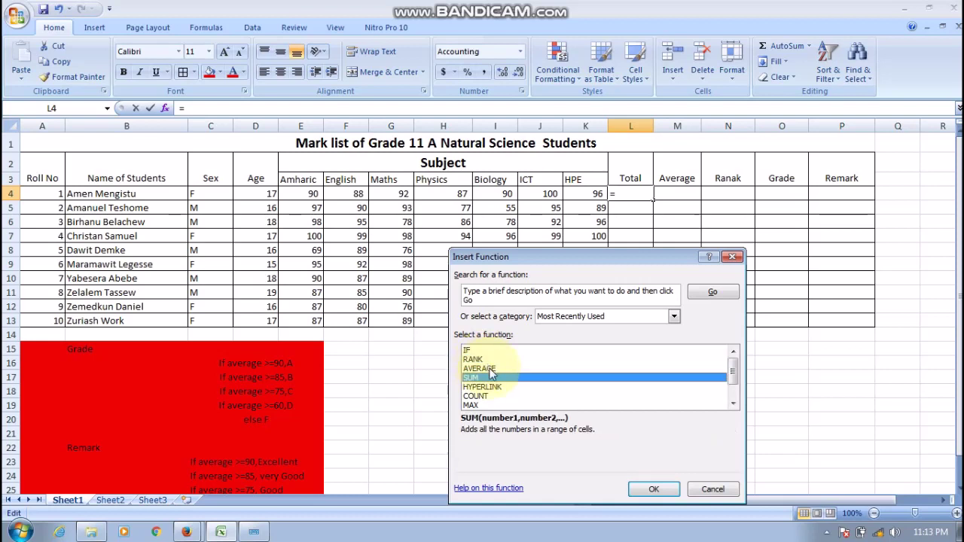
left_click(644, 488)
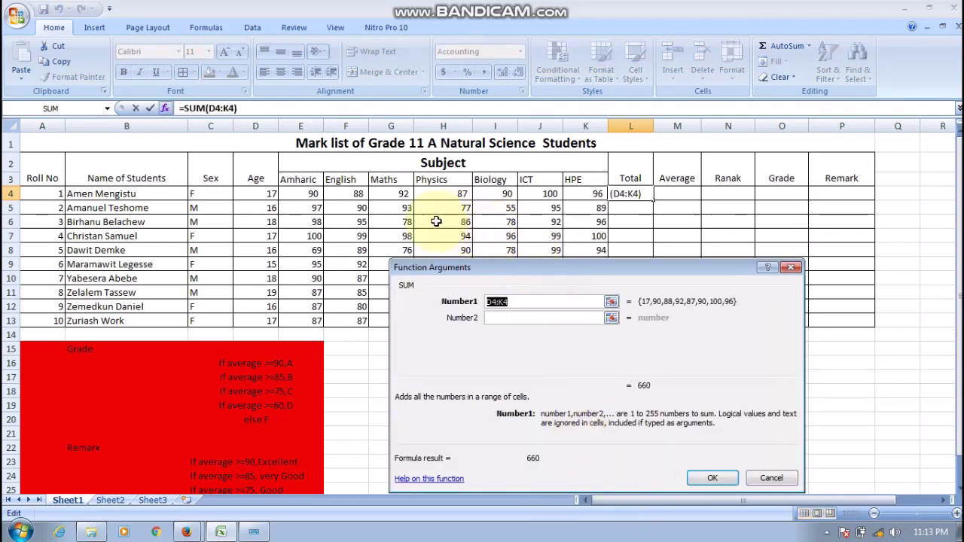
left_click(266, 194)
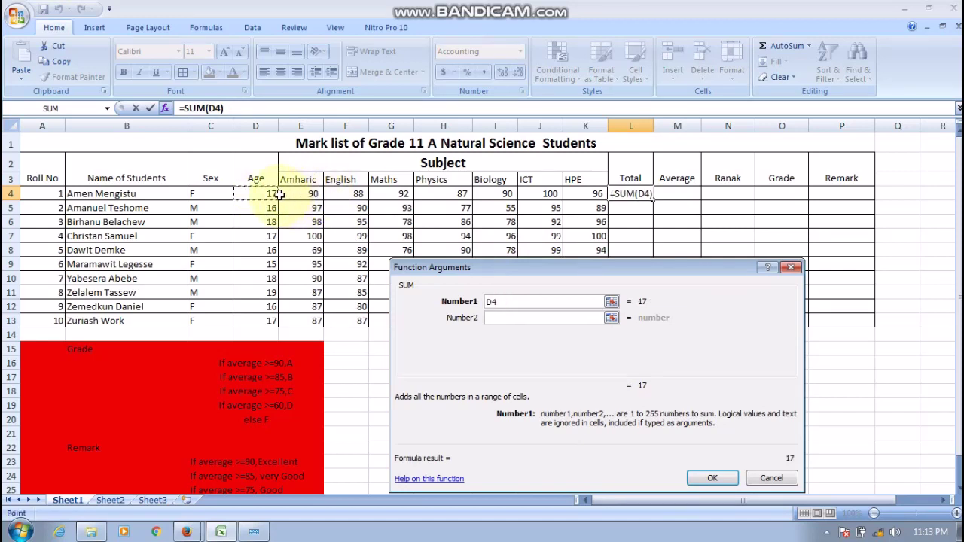
left_click(293, 194)
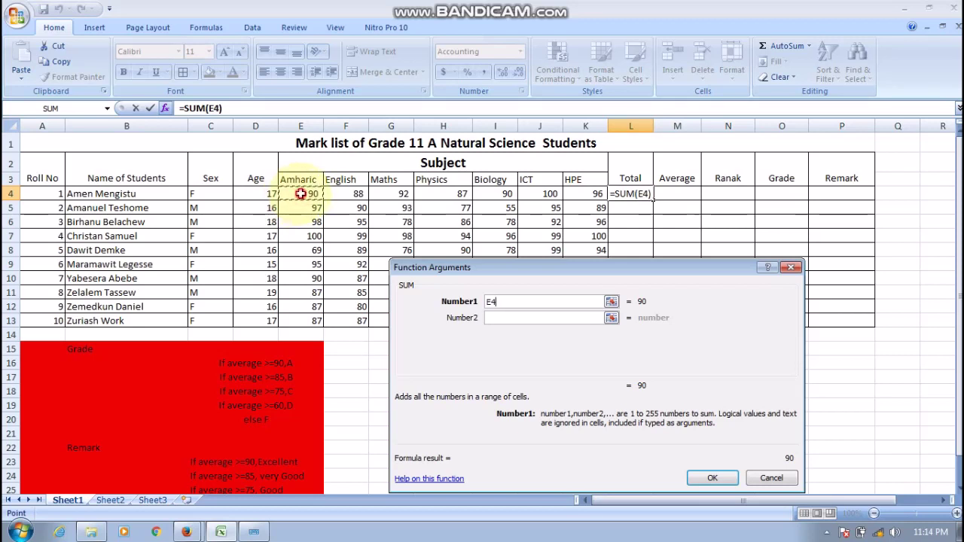
left_click_drag(301, 193, 571, 195)
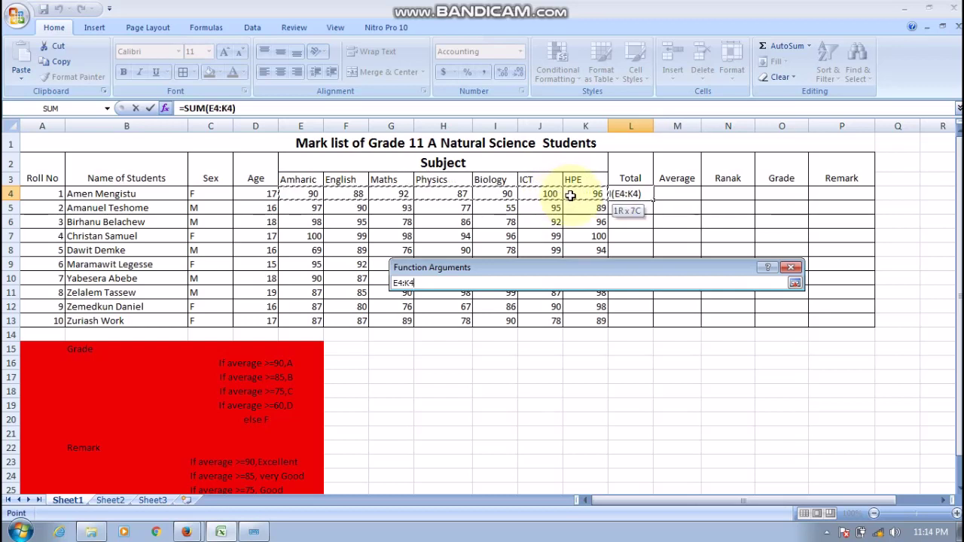
left_click_drag(571, 195, 571, 195)
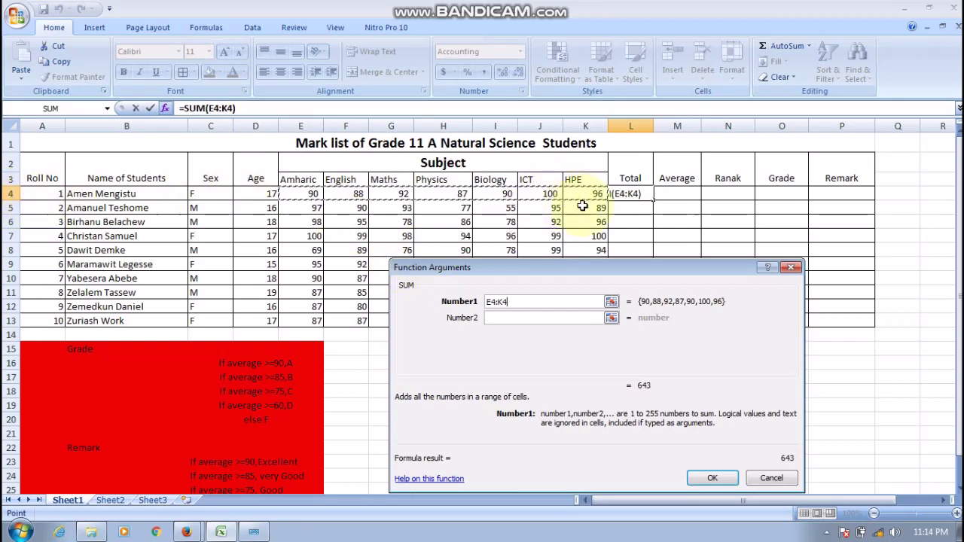
left_click(709, 479)
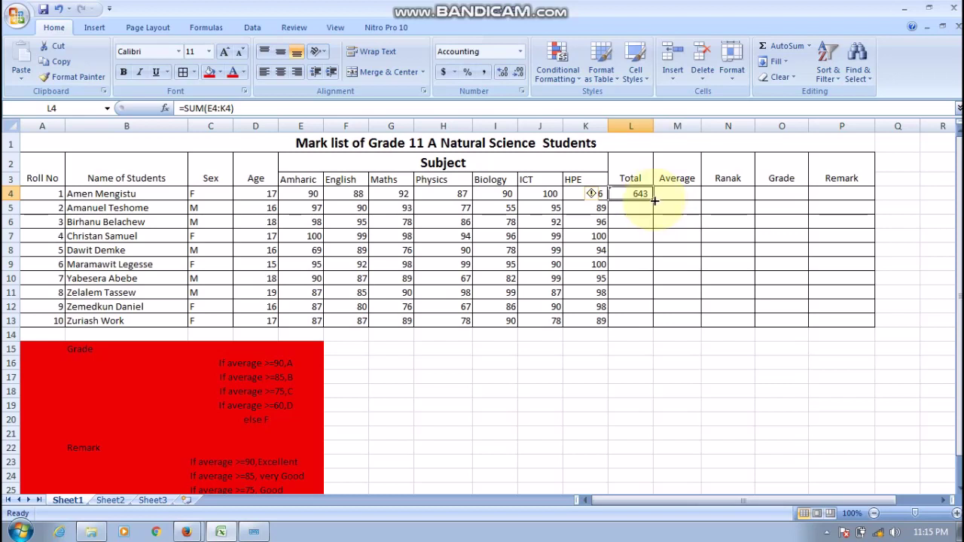
left_click_drag(655, 200, 652, 329)
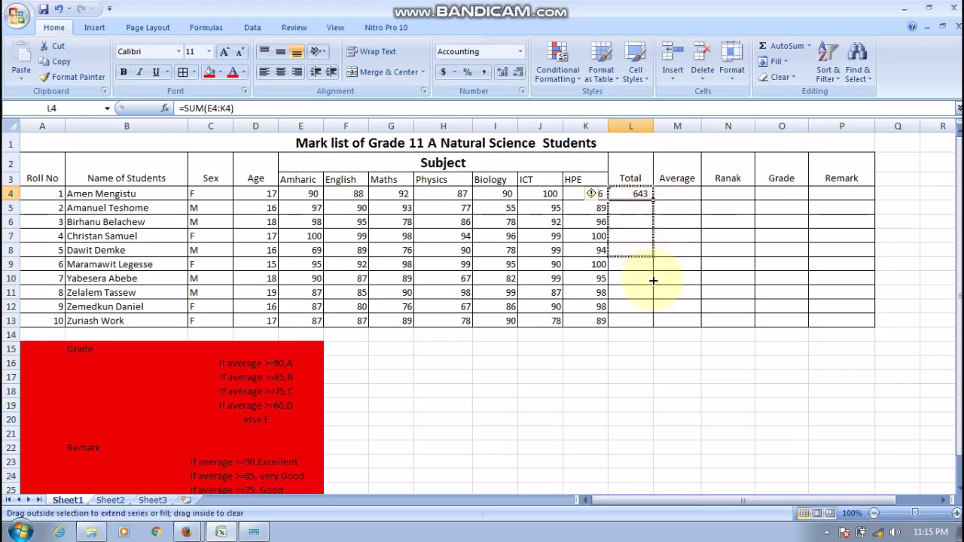
left_click_drag(652, 329, 652, 330)
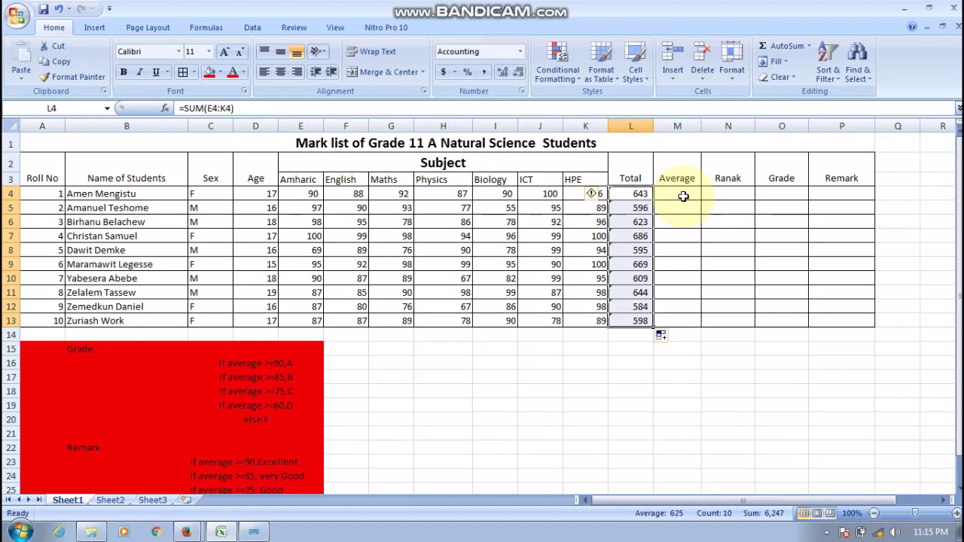
left_click(681, 189)
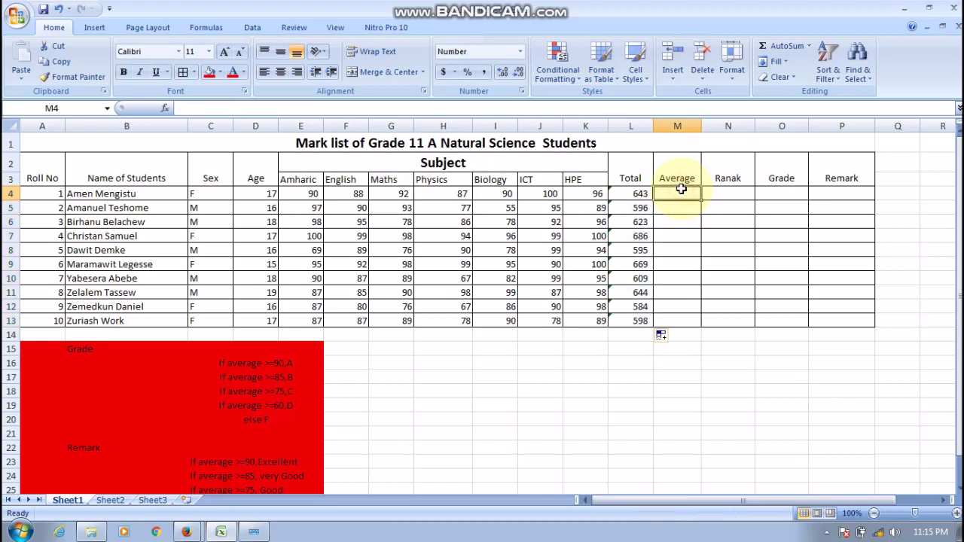
left_click(680, 178)
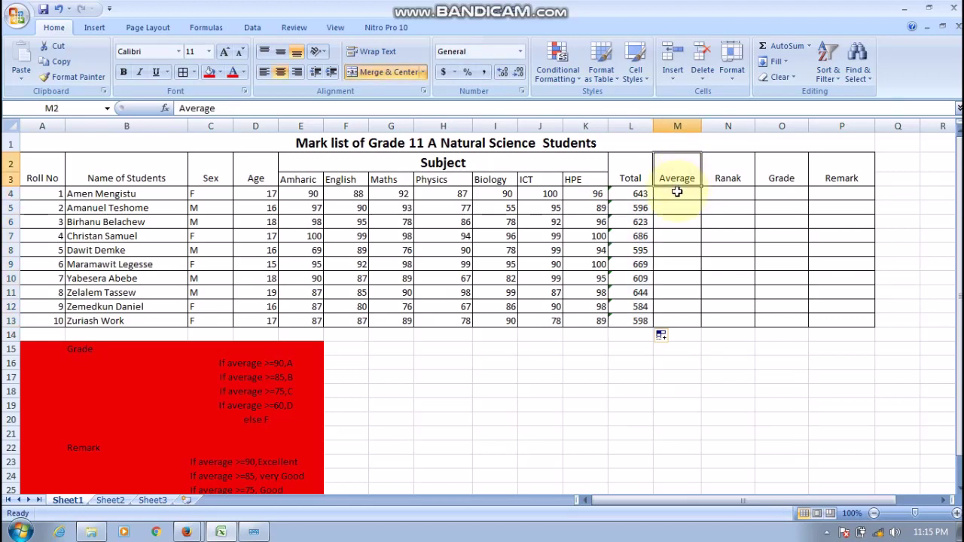
left_click(677, 193)
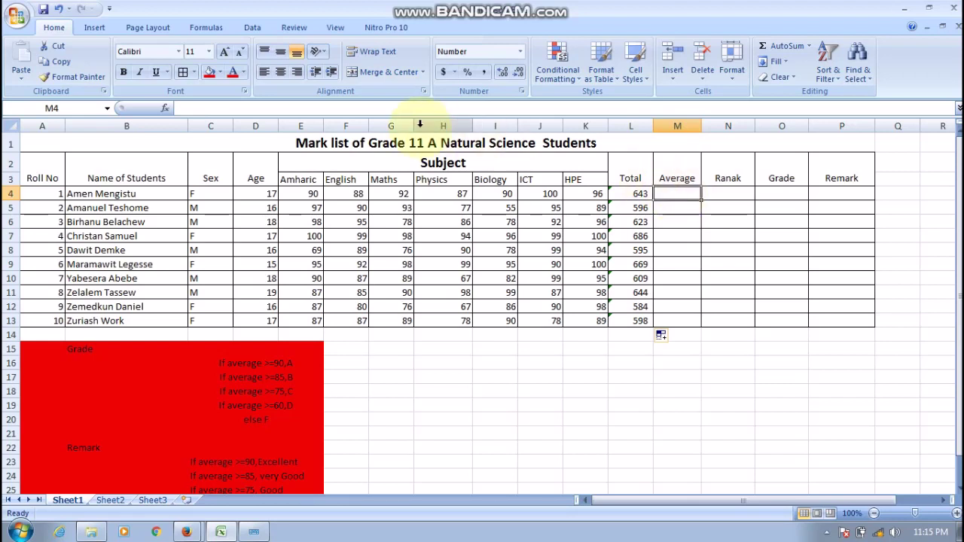
Enter =AVERAGE(E4:K4) in M4, giving the first student's average of 91.9
left_click(166, 110)
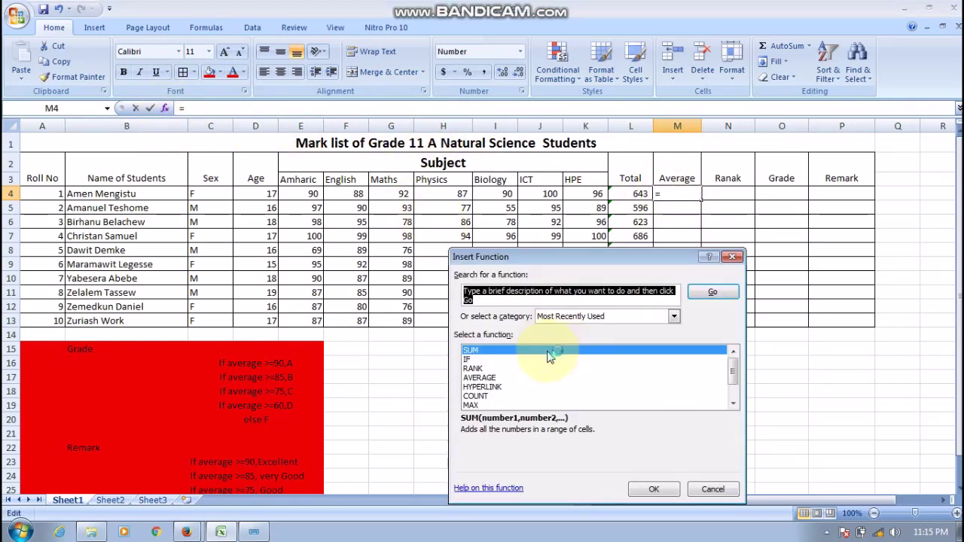
left_click(478, 378)
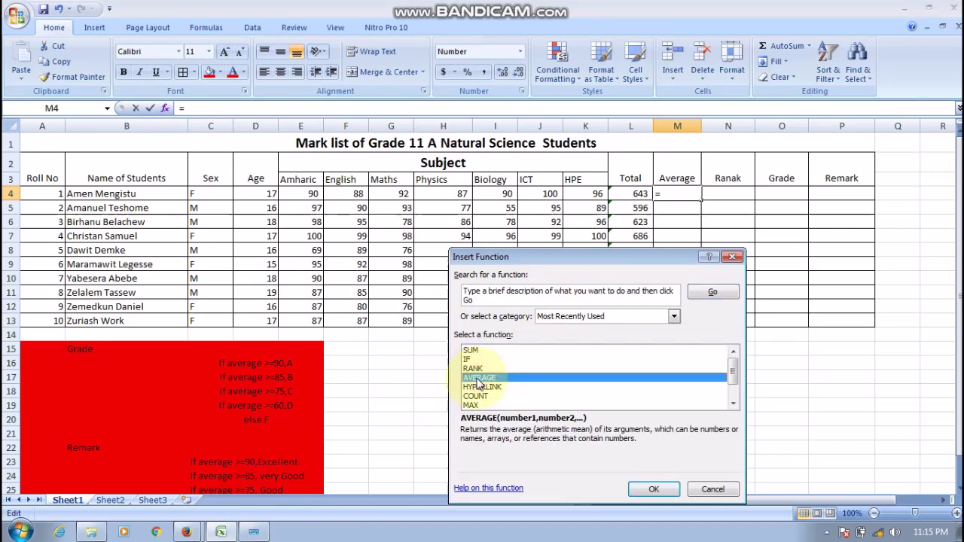
left_click(653, 489)
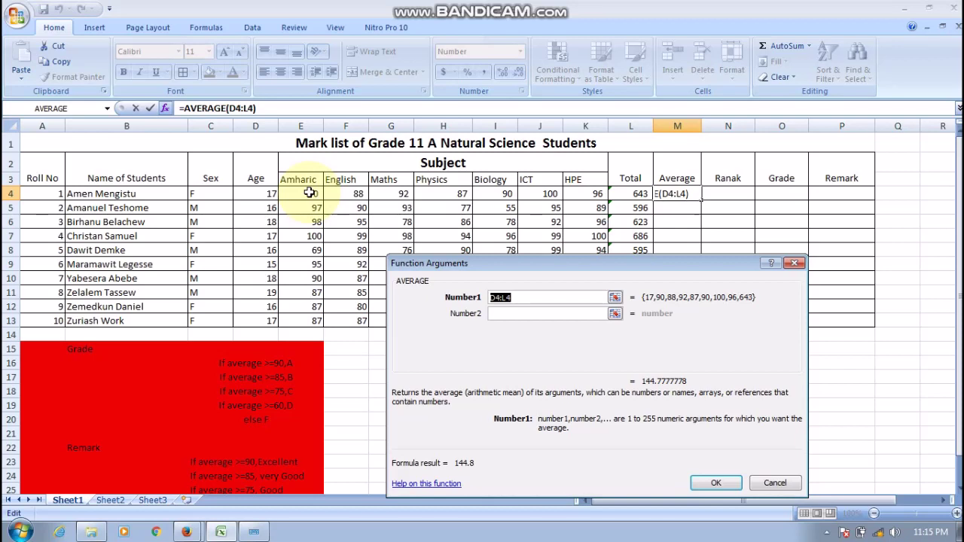
left_click(310, 193)
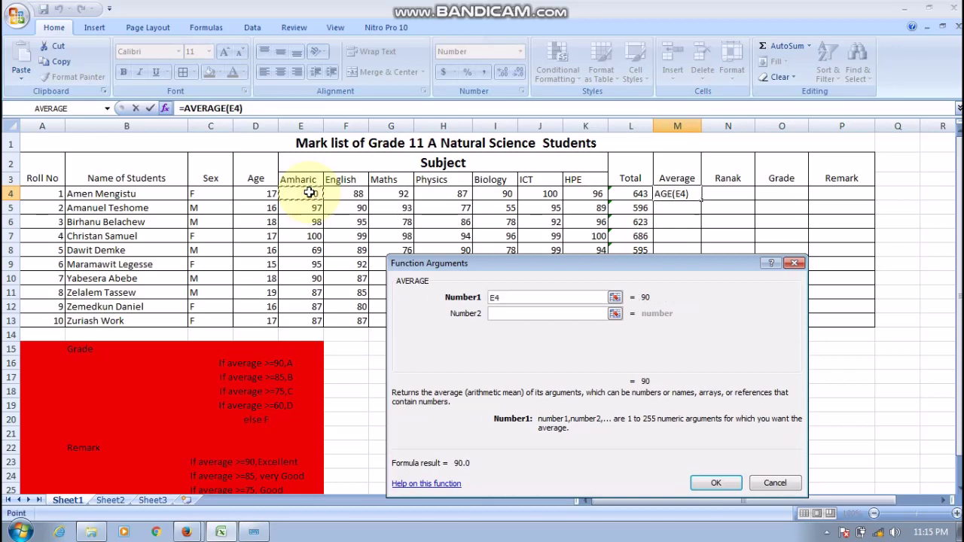
left_click_drag(309, 193, 573, 192)
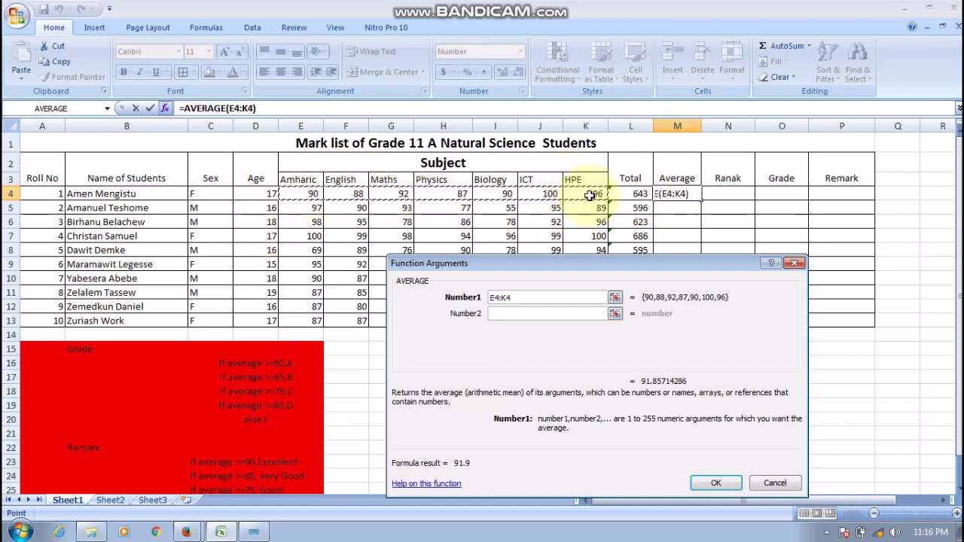
left_click(709, 485)
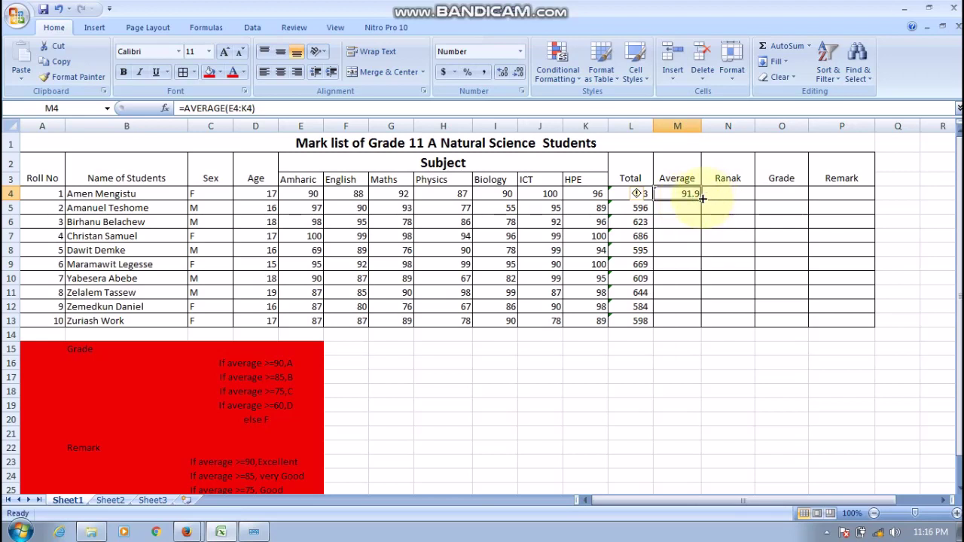
Fill the AVERAGE formula down from M4 to M13 for all ten students
left_click_drag(702, 198, 697, 331)
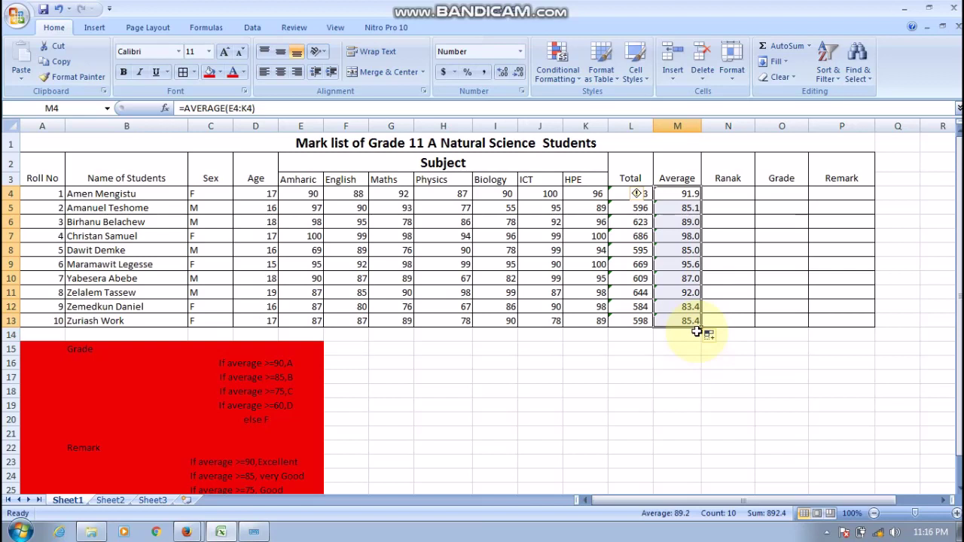
left_click(736, 192)
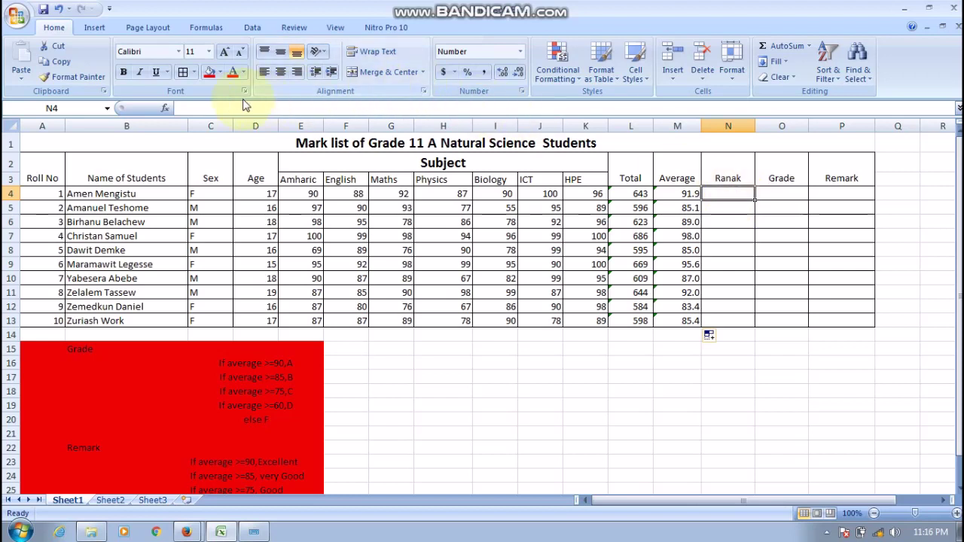
Start a RANK function in N4 with M4 as the number and a first range attempt
left_click(165, 109)
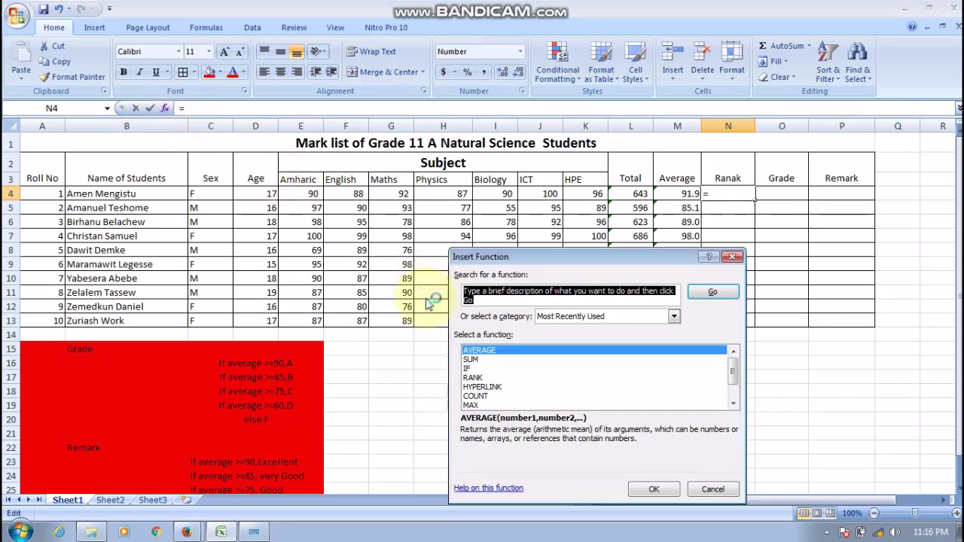
left_click(474, 378)
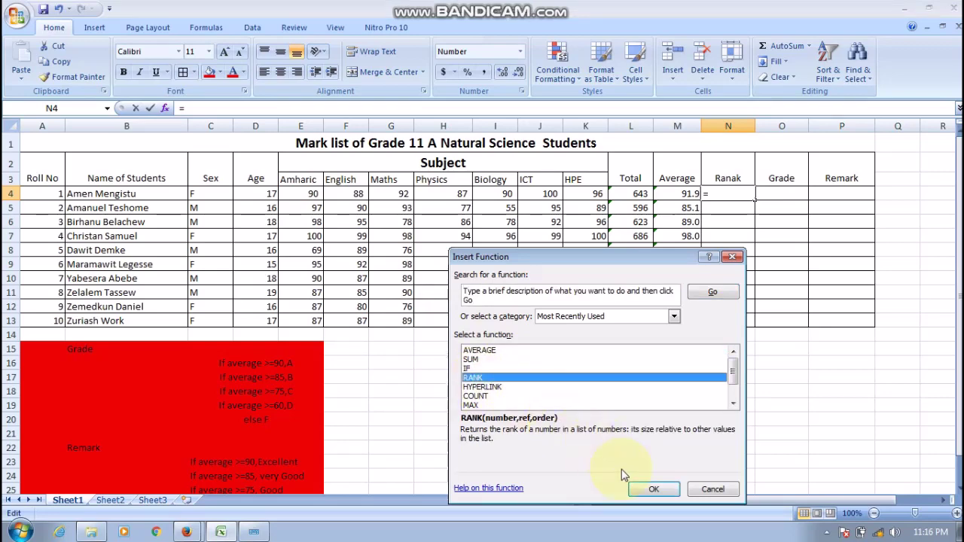
left_click(653, 489)
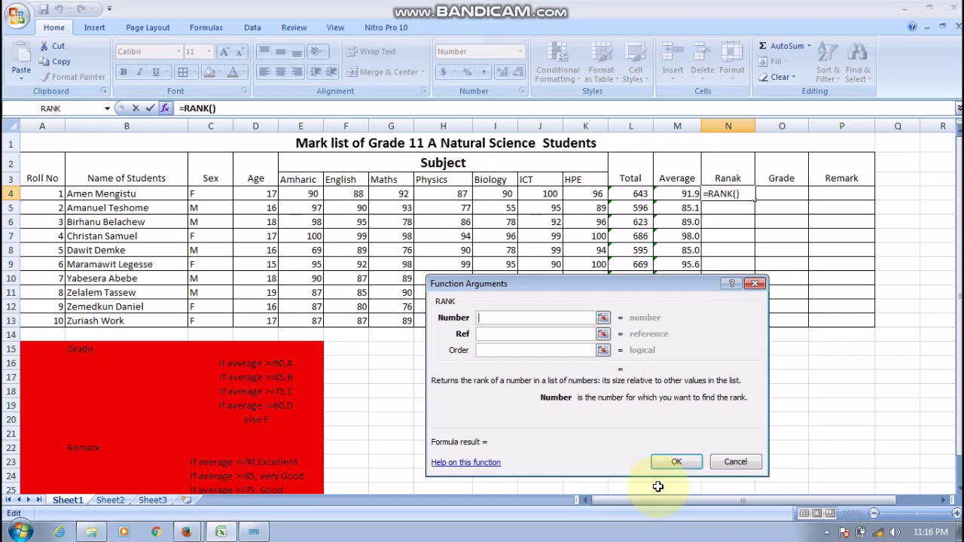
left_click(689, 194)
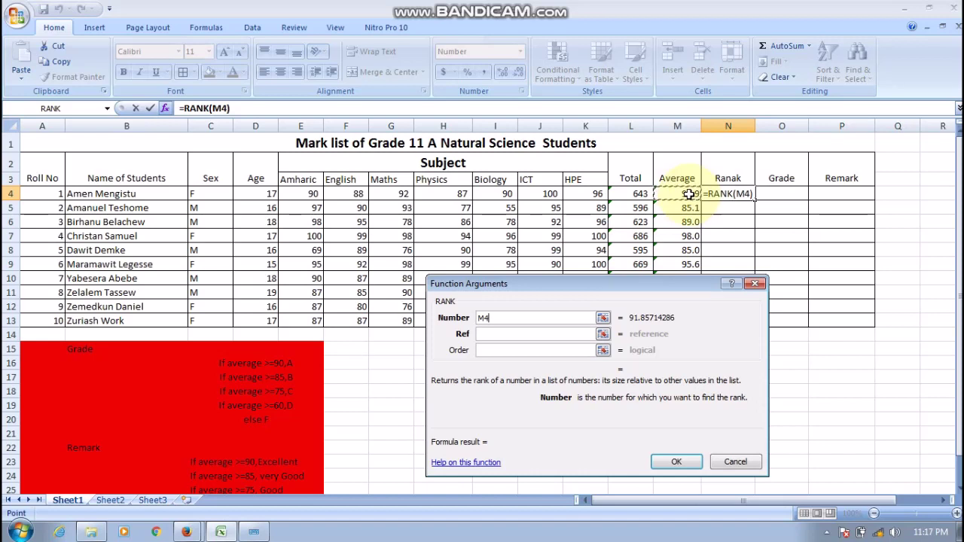
left_click(489, 335)
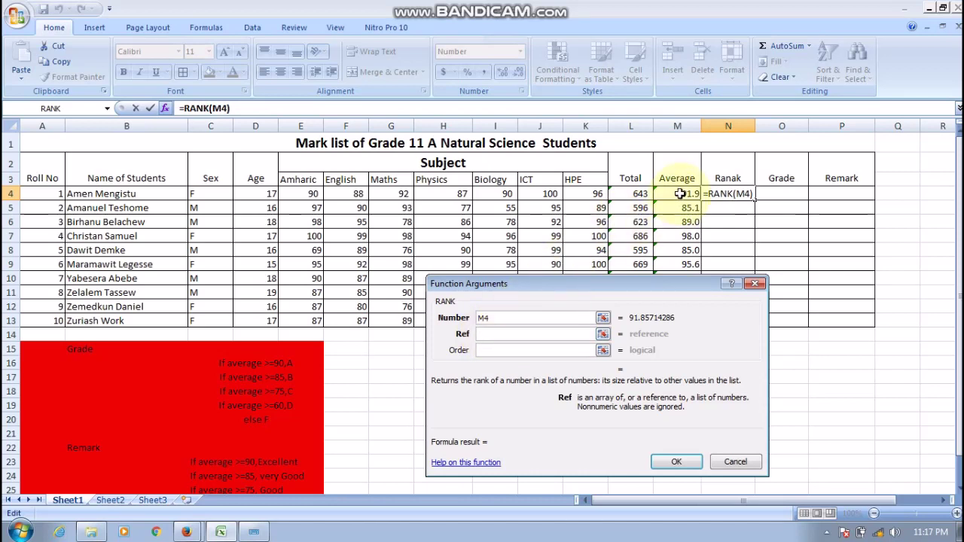
left_click_drag(679, 194, 679, 204)
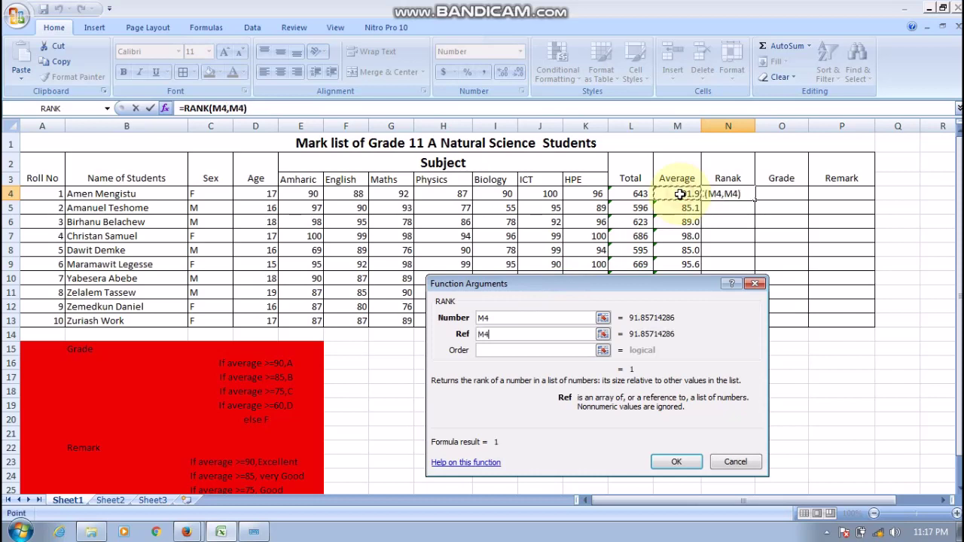
Correct the RANK arguments to Number M4 and Ref M4:M13
left_click(555, 318)
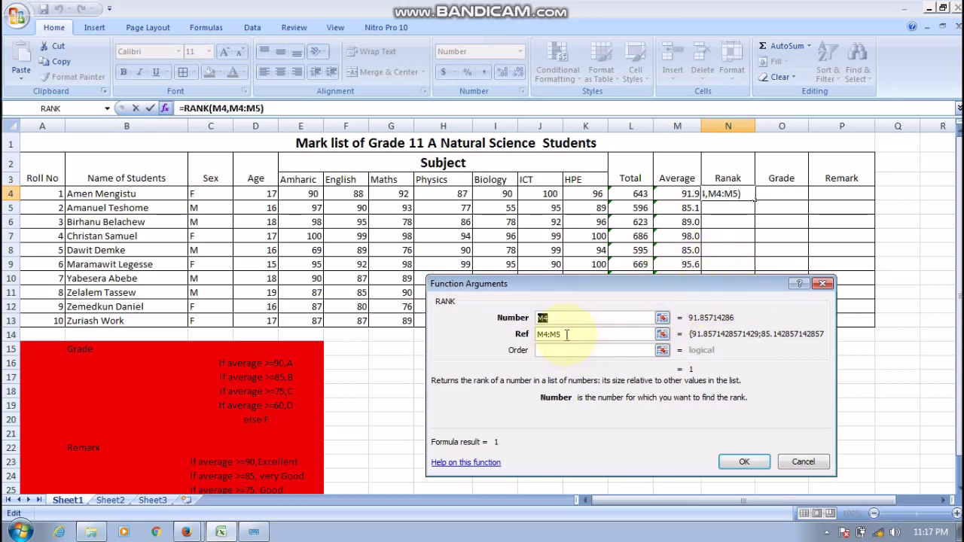
double_click(566, 334)
key("BackSpace")
key("BackSpace")
key("BackSpace")
key("BackSpace")
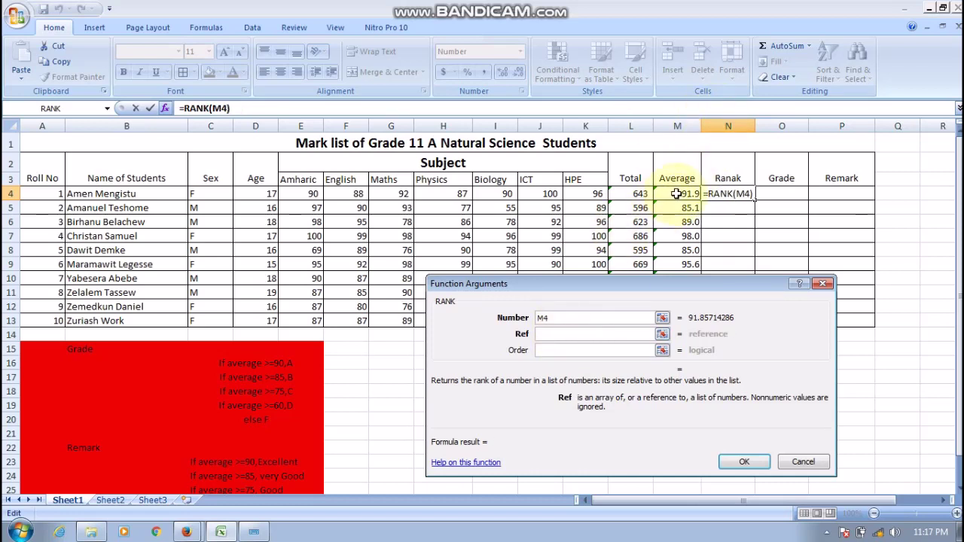
left_click(558, 316)
key("BackSpace")
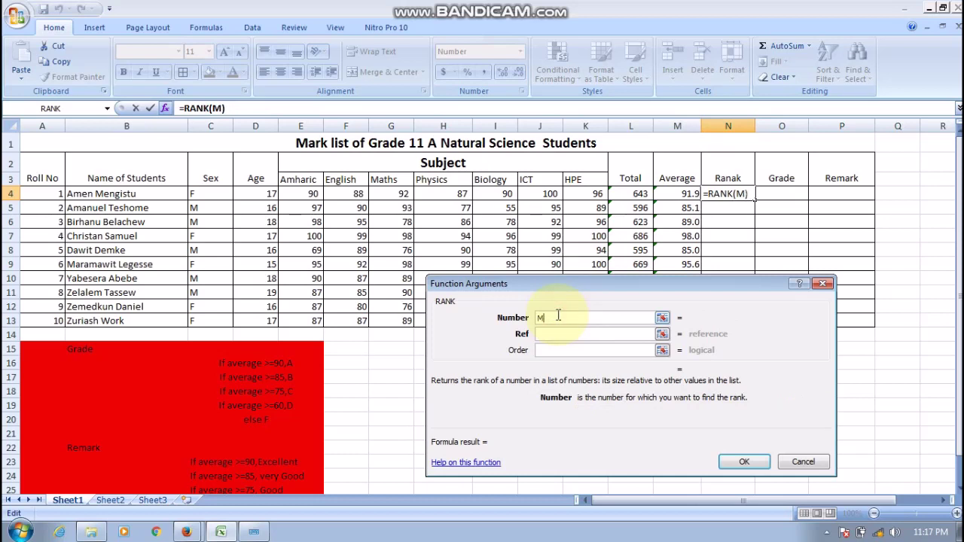
key("BackSpace")
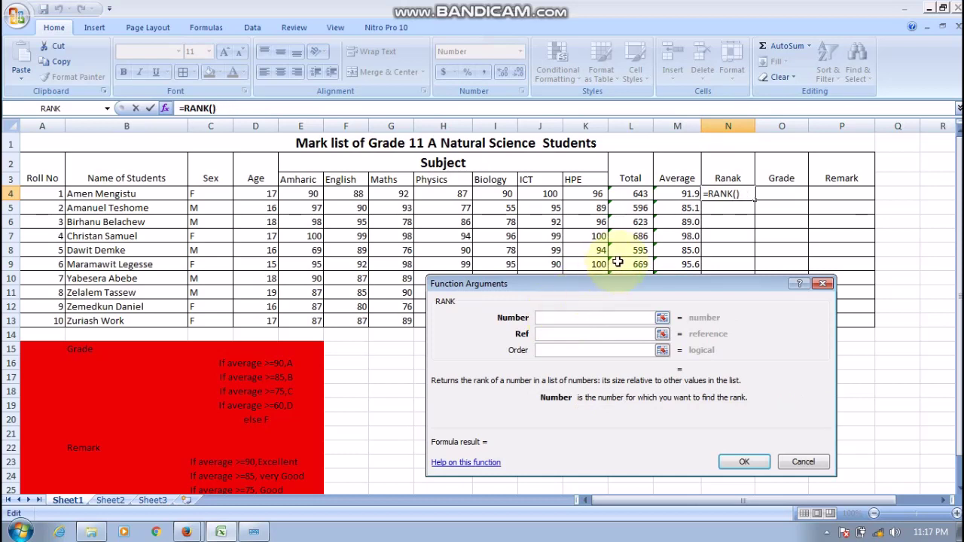
left_click(685, 193)
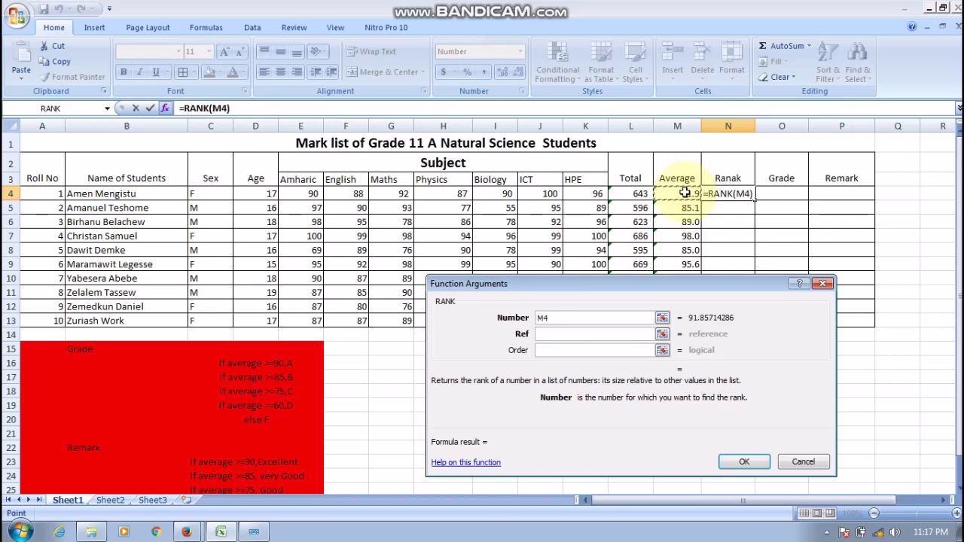
left_click(554, 334)
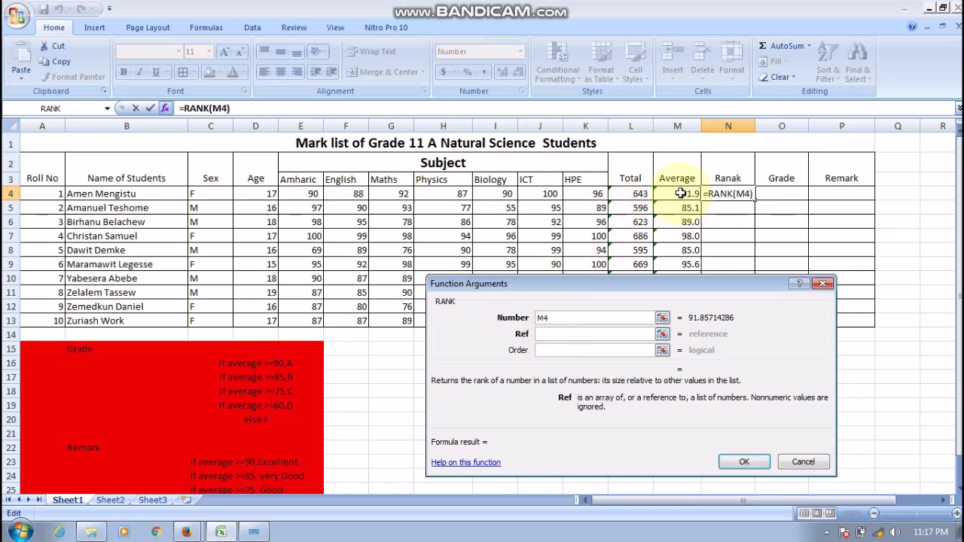
left_click_drag(680, 194, 684, 323)
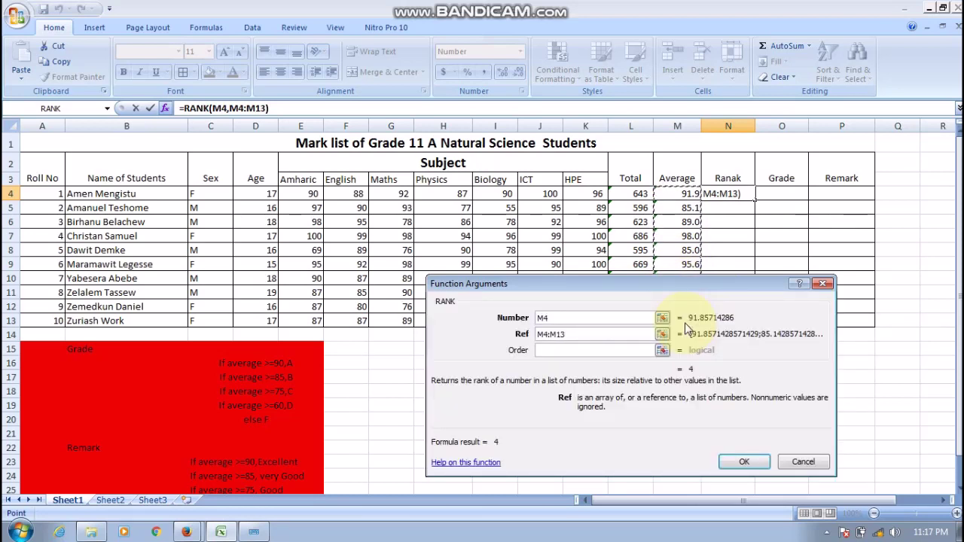
Make the RANK Ref absolute as $M$4:$M$13 using F4 on the On-Screen Keyboard
left_click(256, 533)
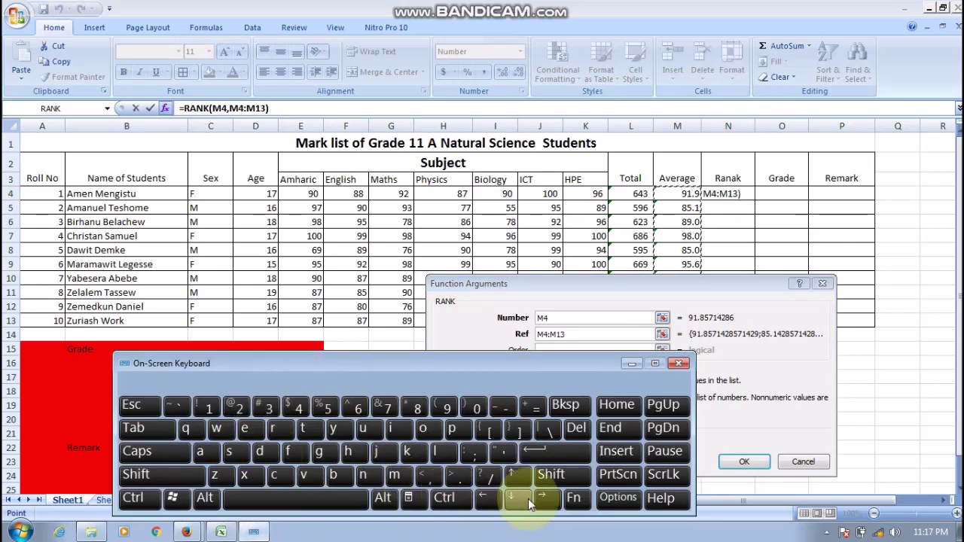
left_click(572, 499)
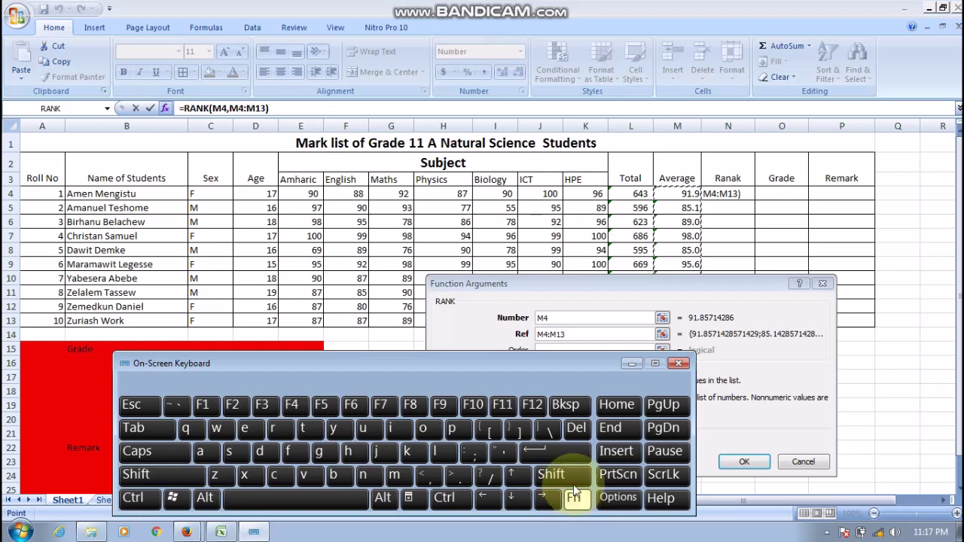
left_click(577, 332)
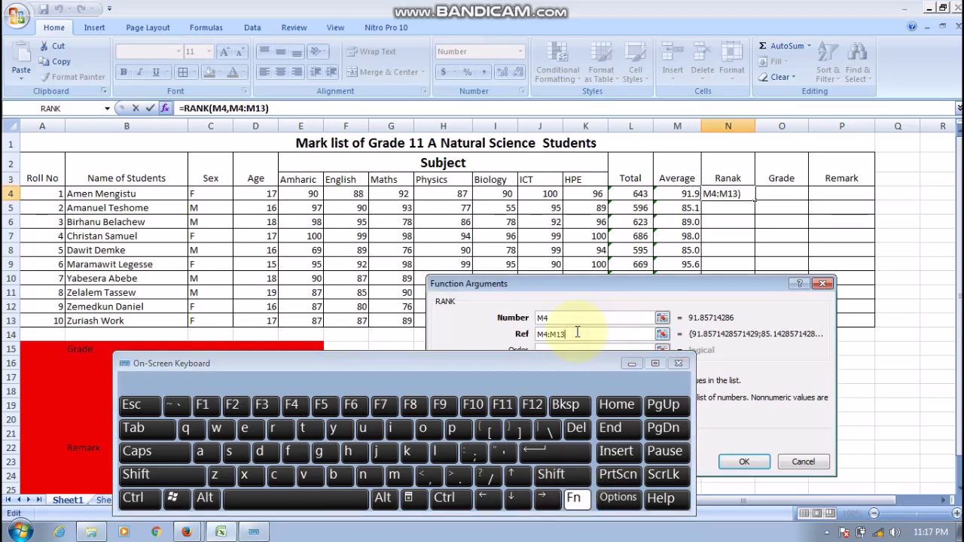
left_click(299, 407)
left_click(299, 407)
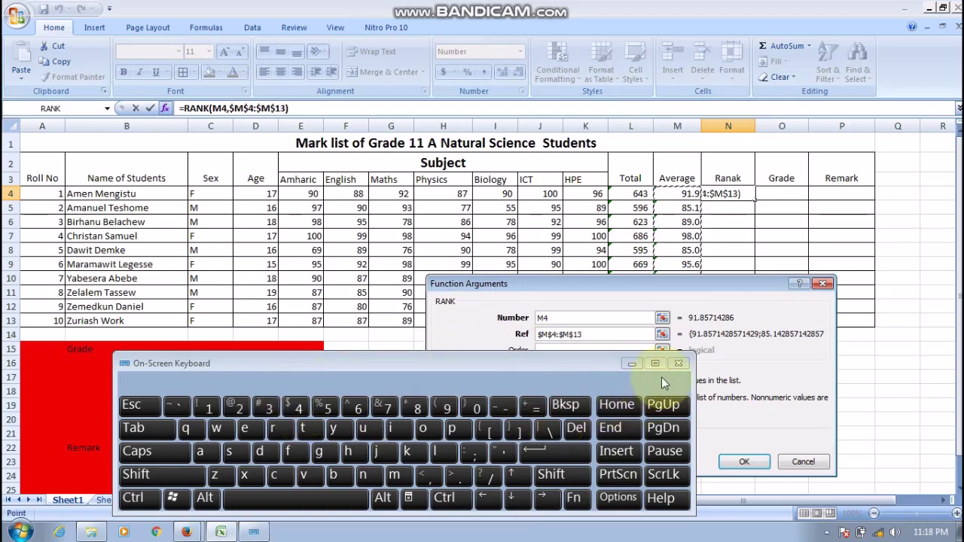
left_click(633, 364)
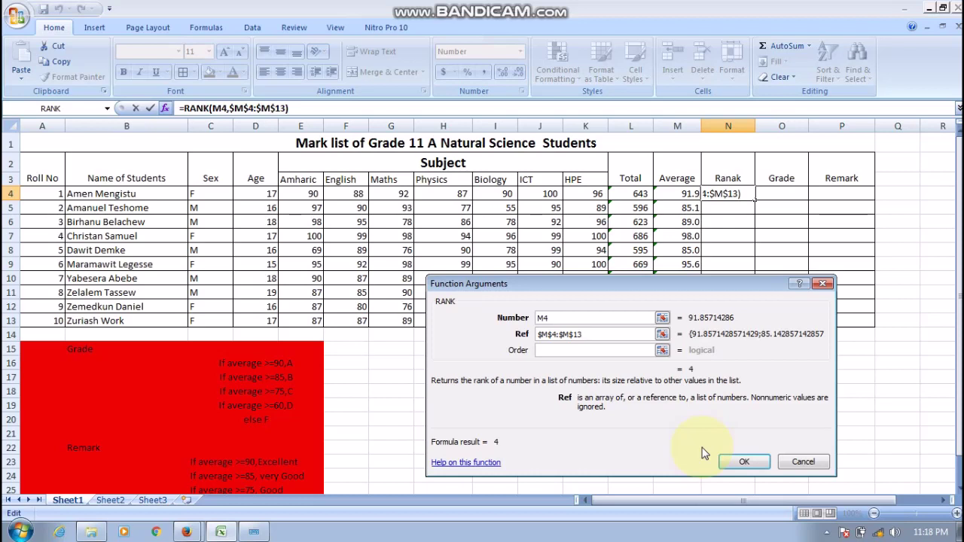
Confirm =RANK(M4,$M$4:$M$13) and fill it down N4:N13 for all ten students
left_click(742, 463)
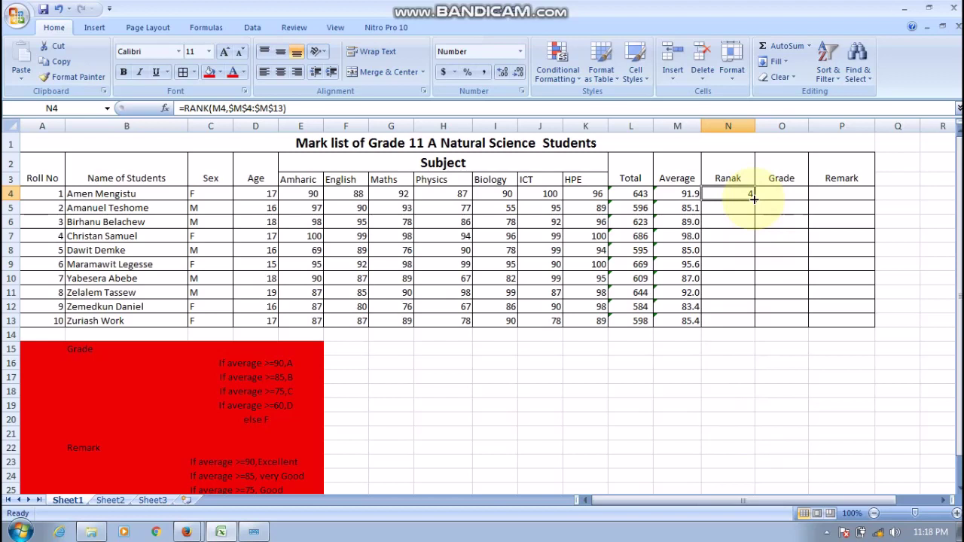
left_click_drag(754, 198, 754, 350)
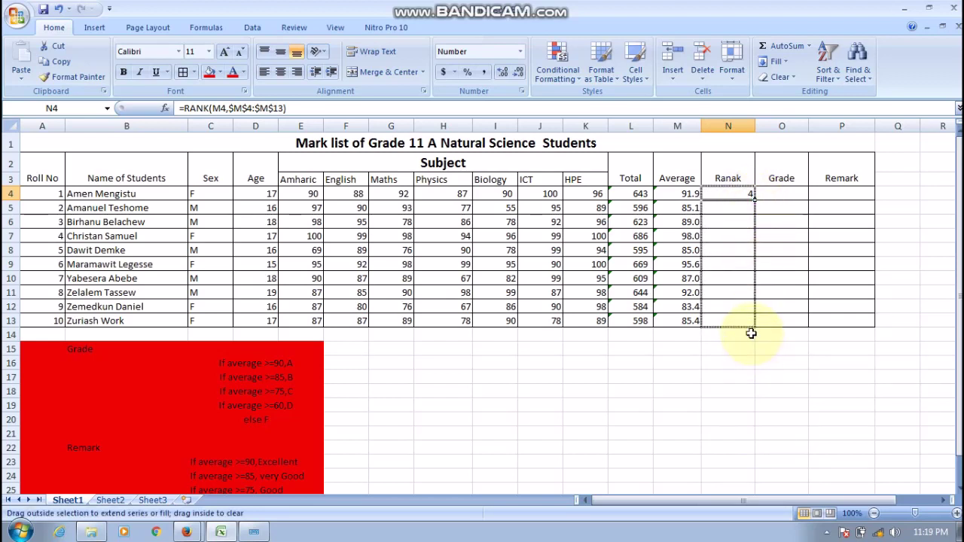
left_click_drag(754, 350, 750, 326)
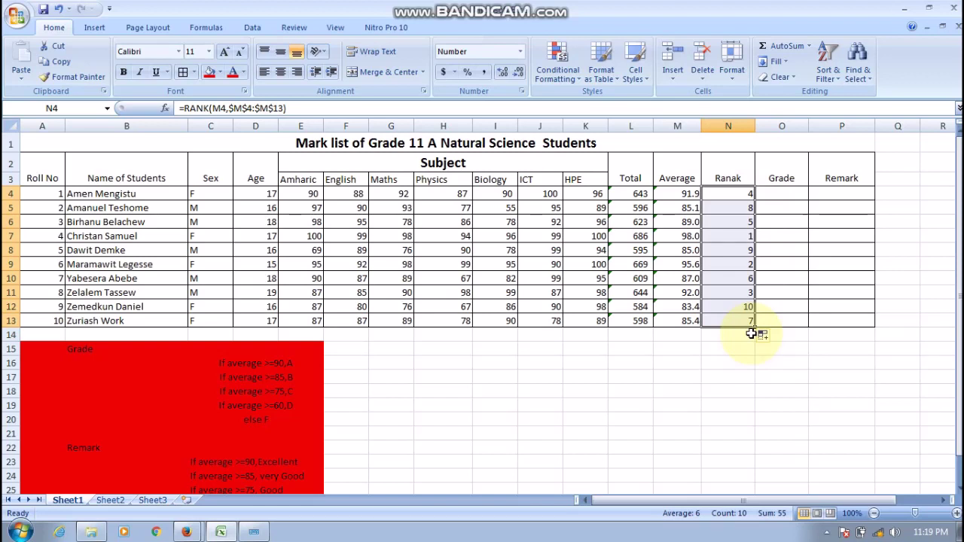
left_click(783, 198)
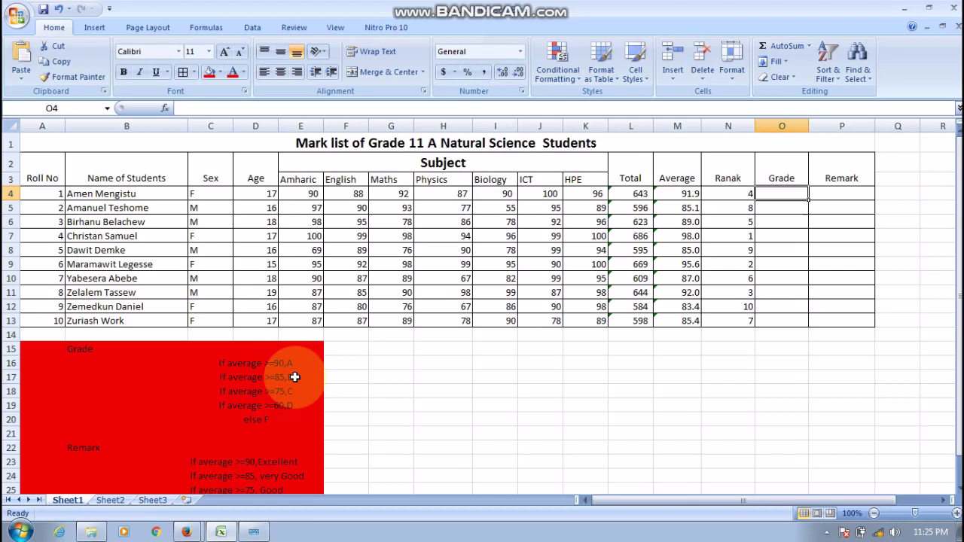
Insert an IF function into the first student's Grade cell O4
left_click(771, 210)
left_click(774, 195)
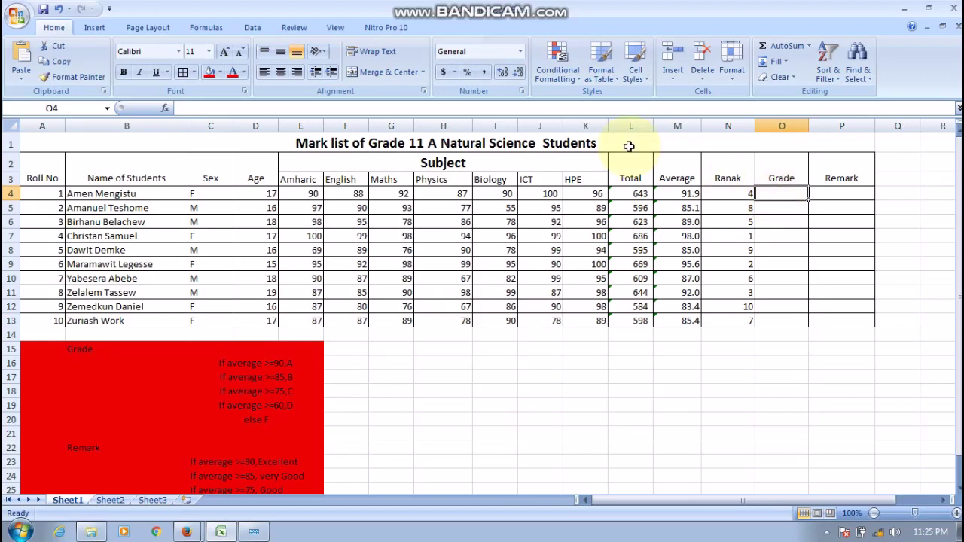
left_click(166, 110)
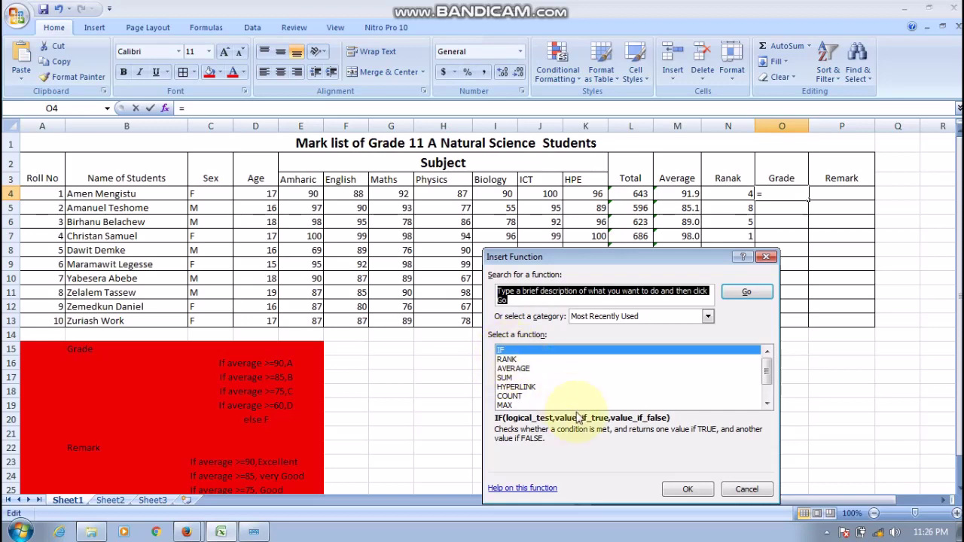
left_click(687, 488)
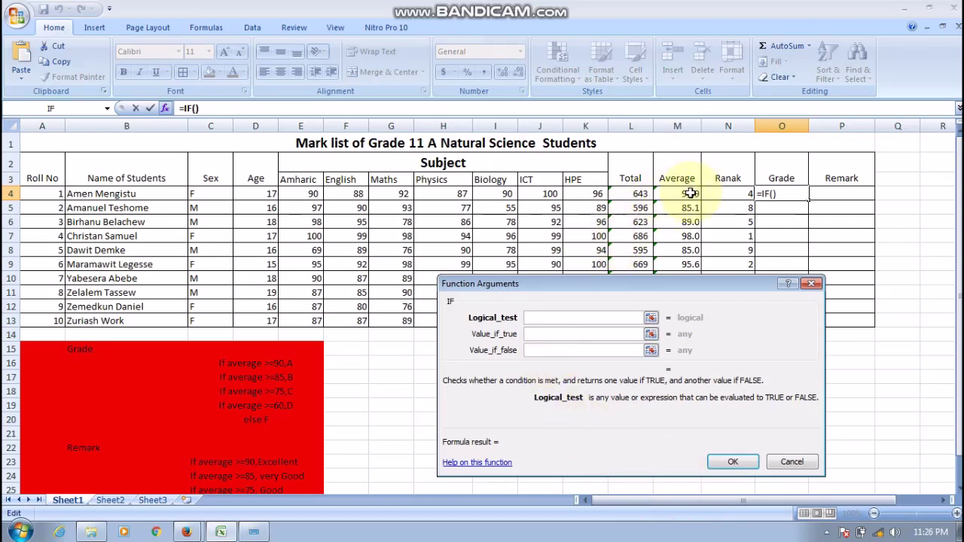
Set the IF test to M4>=90 returning "A", with a second IF nested as the false value
left_click(690, 193)
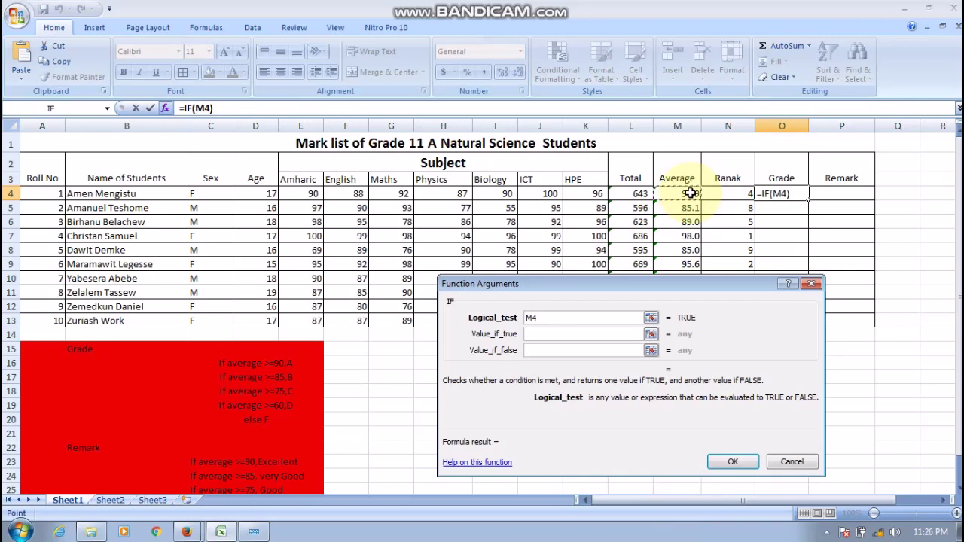
type(">=")
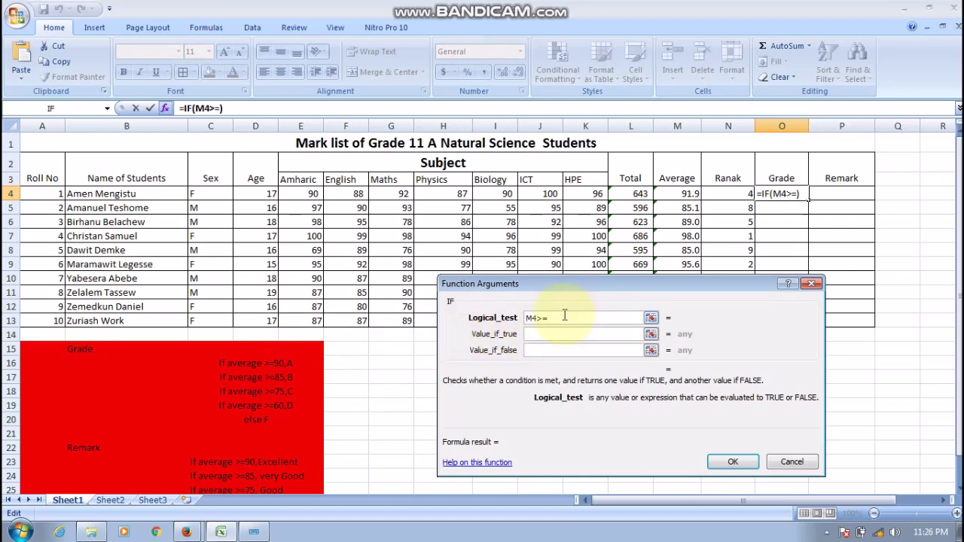
type("90")
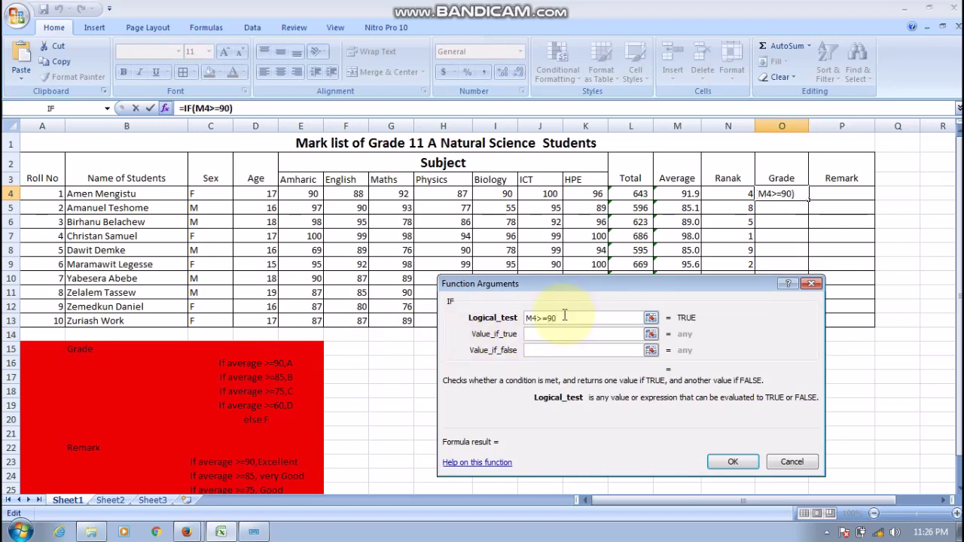
left_click(543, 331)
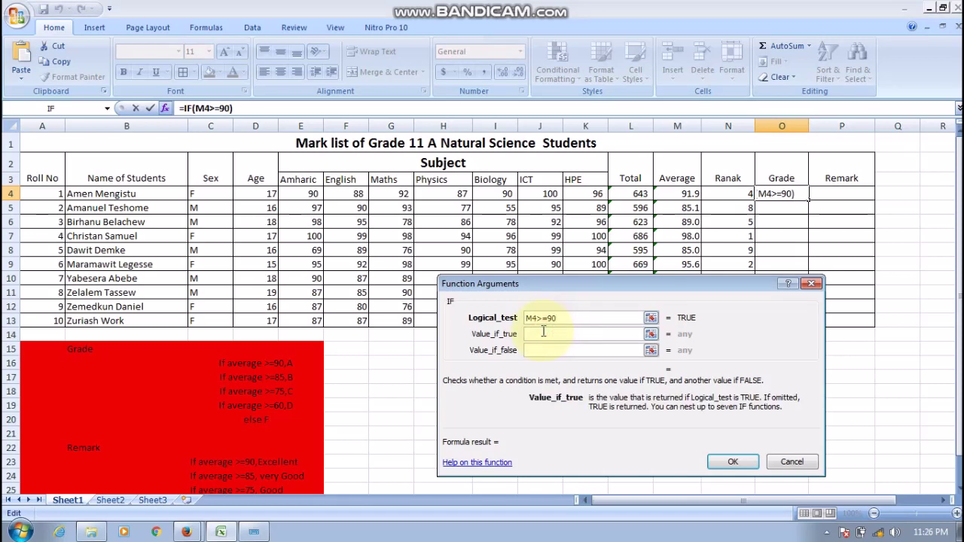
type("A")
left_click(539, 350)
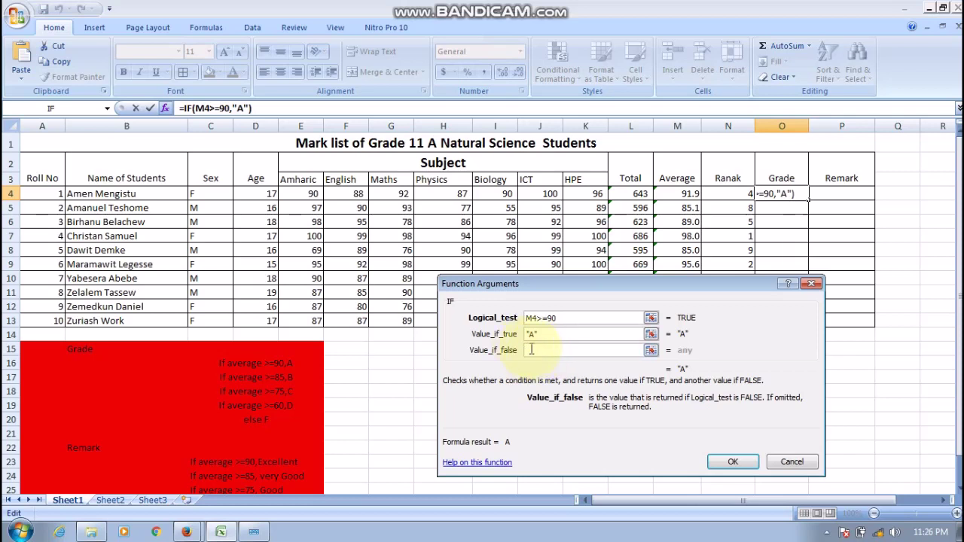
left_click(53, 108)
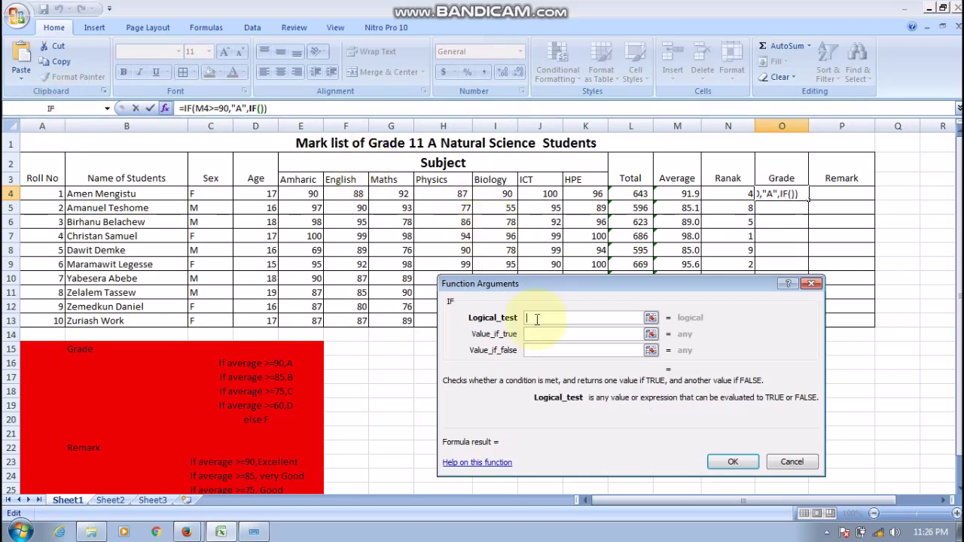
Set the nested IF to M4>=85 returning "B", with a third IF as its false value
left_click(686, 198)
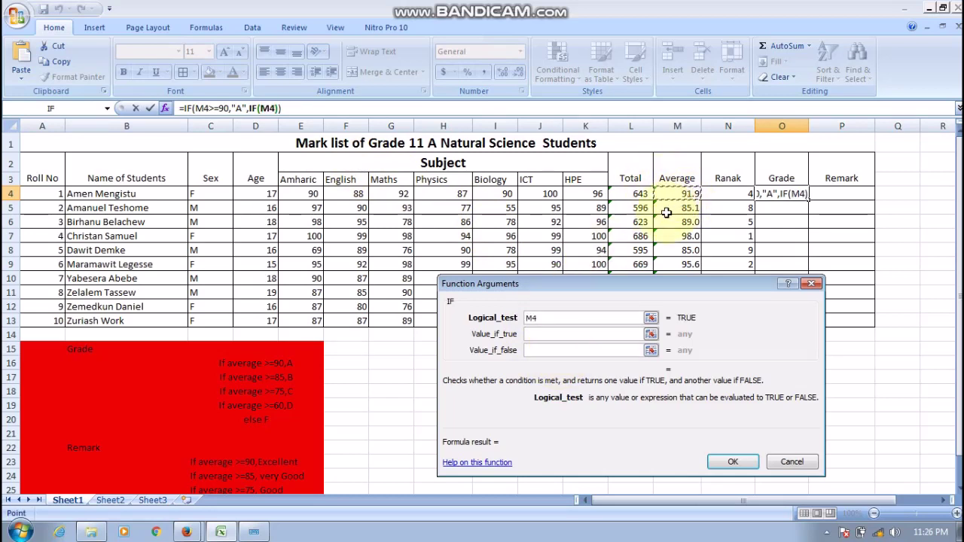
left_click(578, 317)
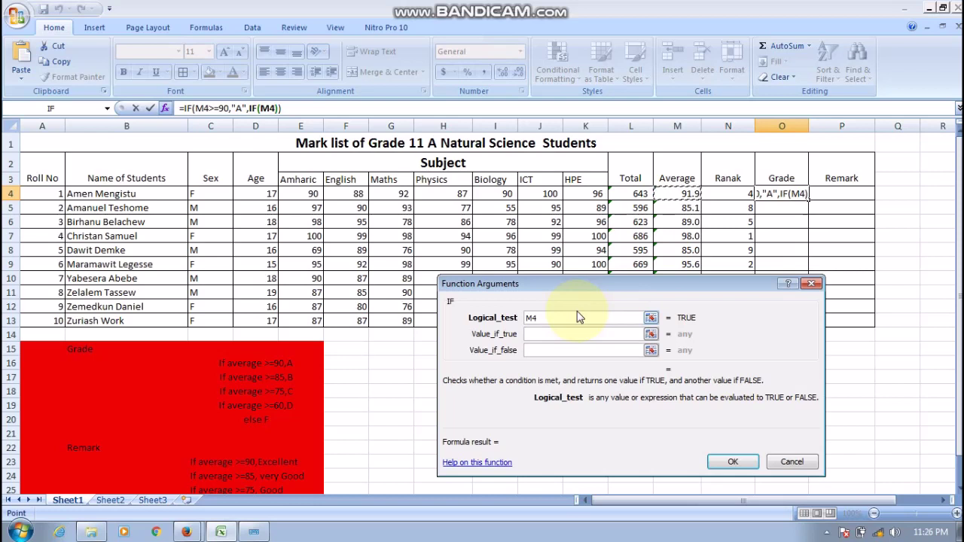
type(">=")
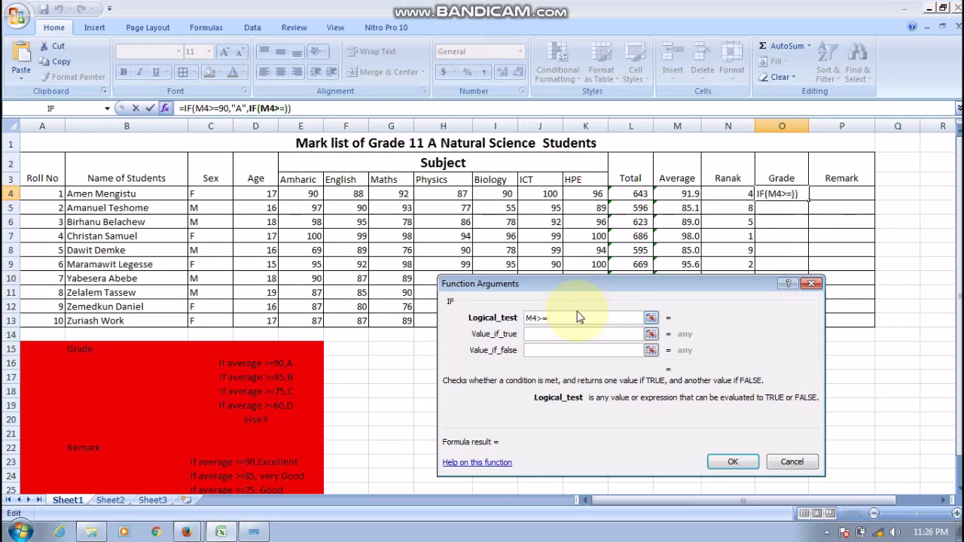
type("85")
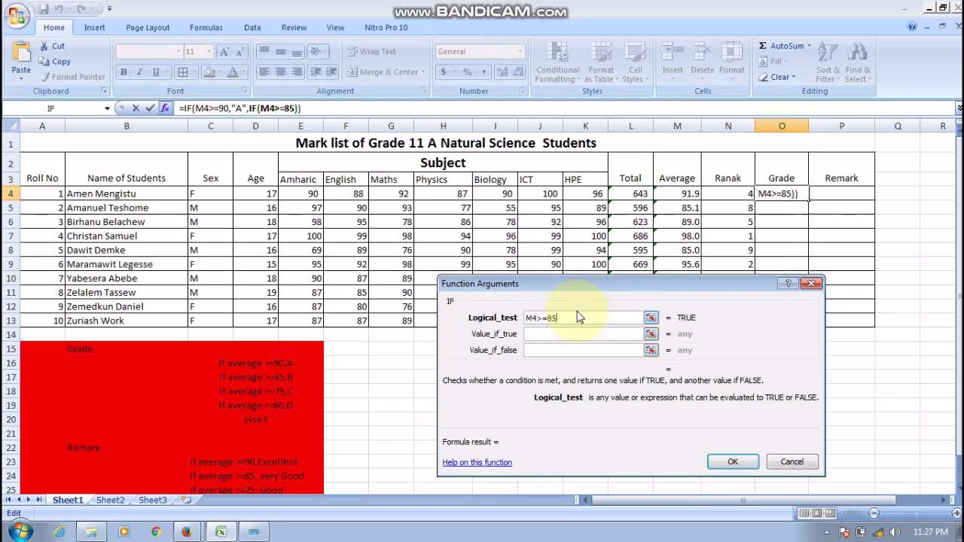
left_click(557, 334)
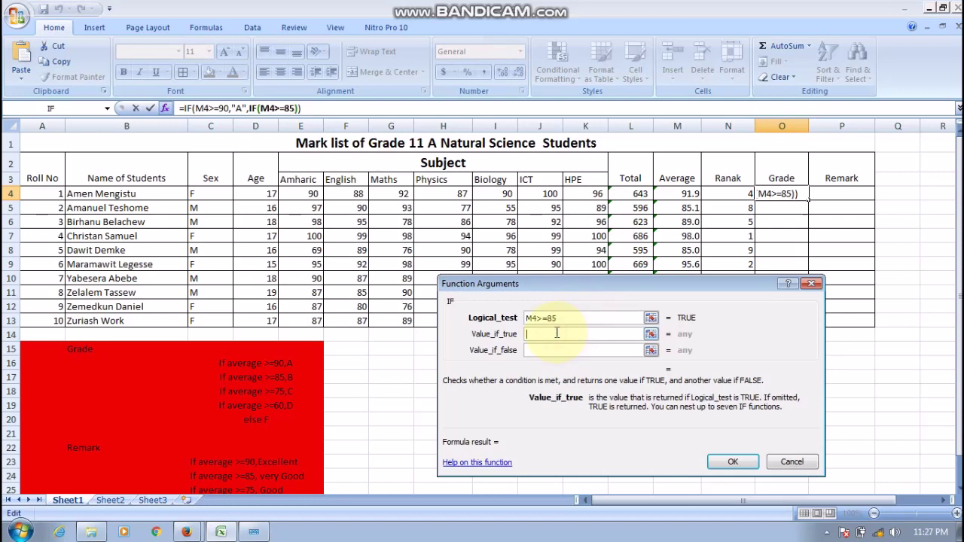
type("B")
left_click(542, 351)
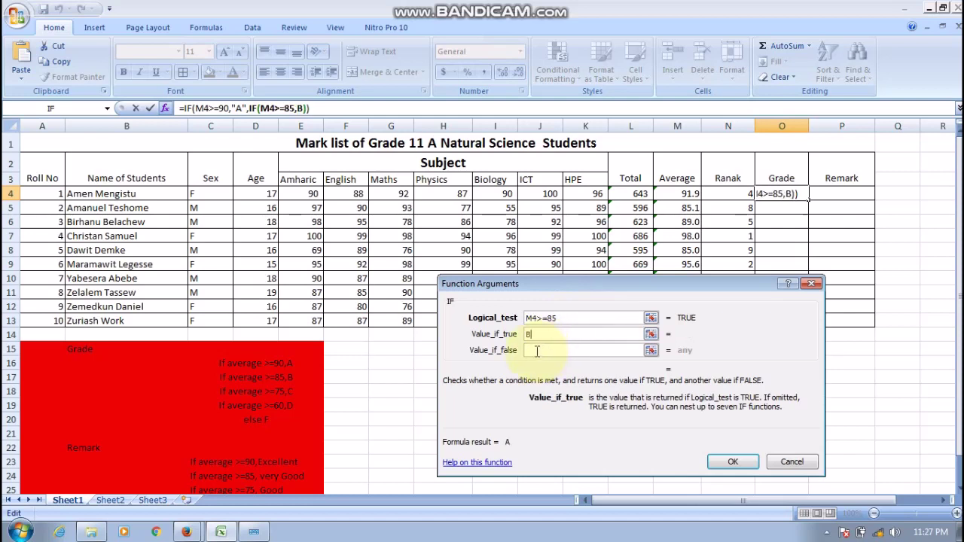
left_click(537, 350)
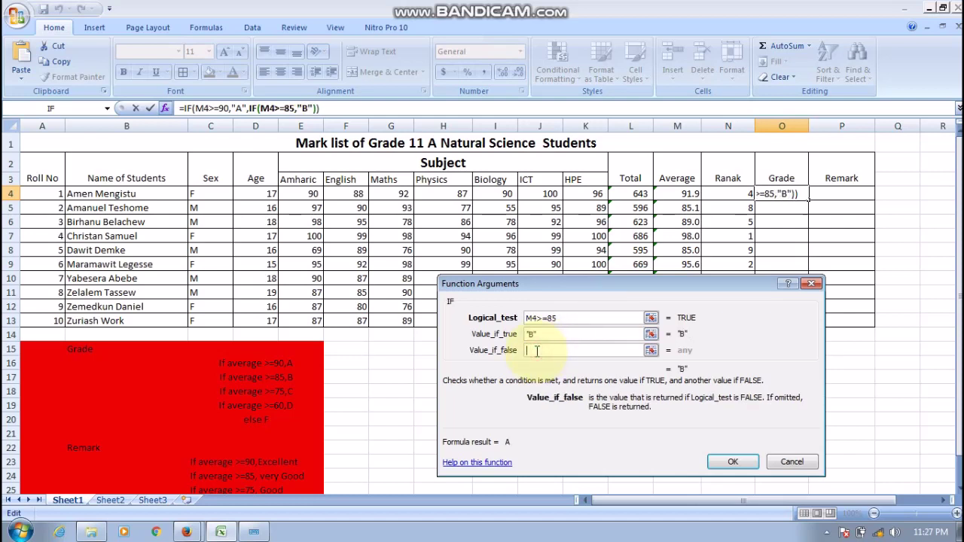
left_click(53, 109)
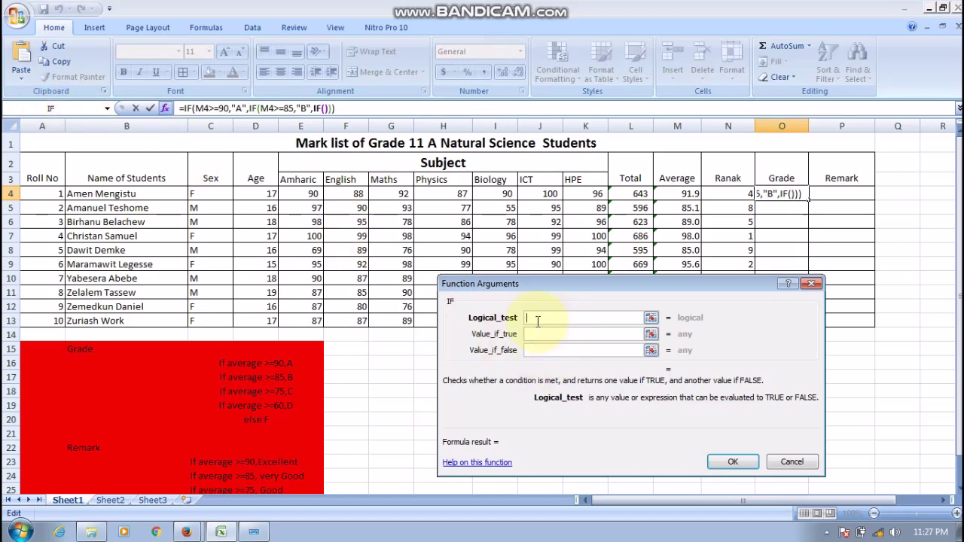
Add the third grade test M4>=75 so that it returns C
left_click(669, 196)
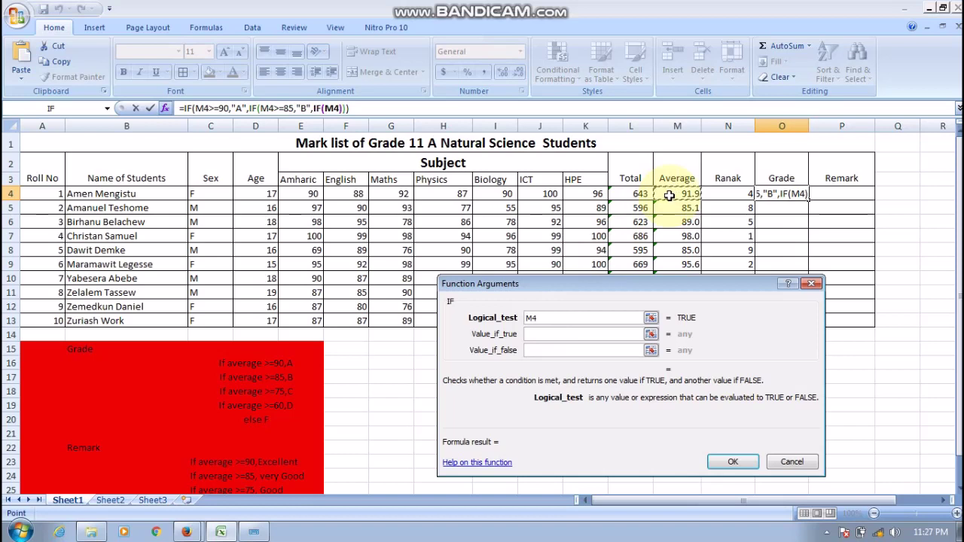
type(">=")
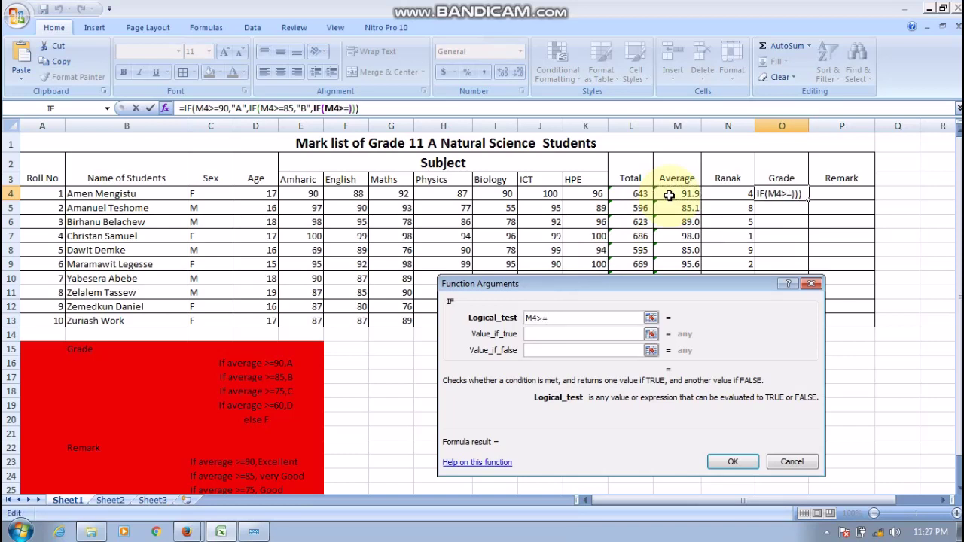
type("7")
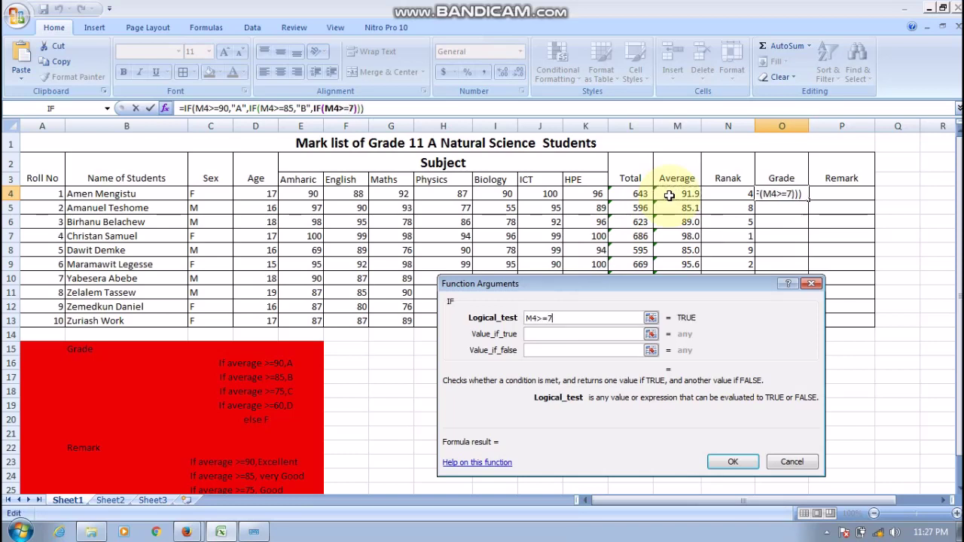
type("5")
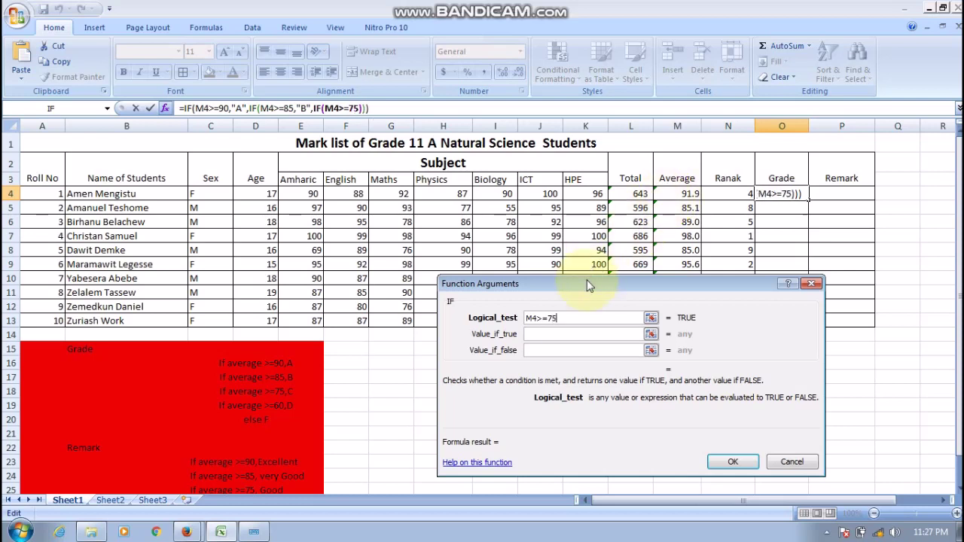
left_click(554, 334)
type("C")
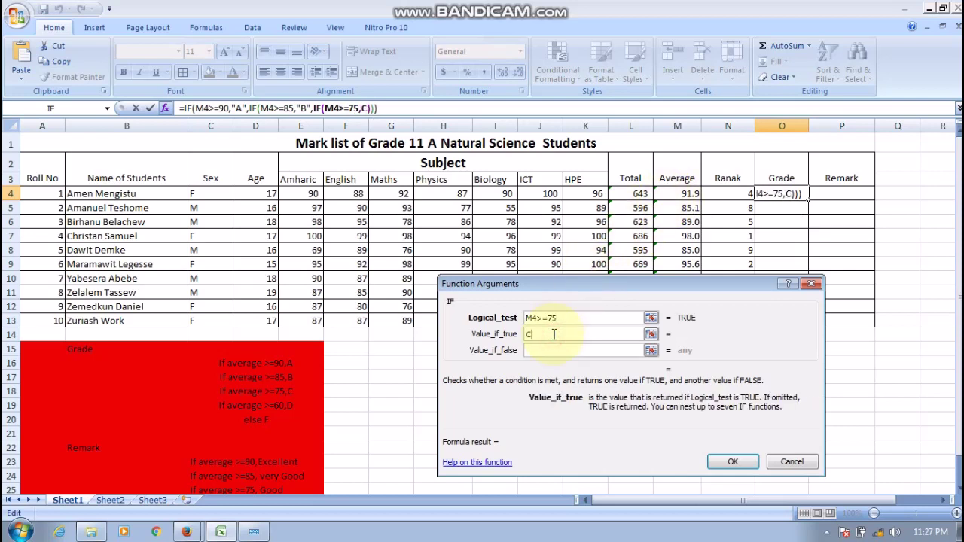
left_click(533, 349)
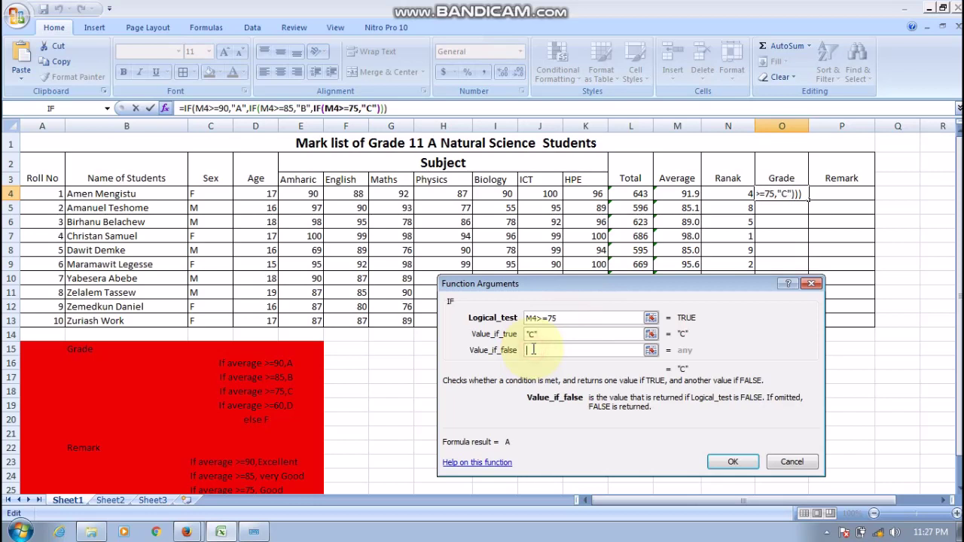
Nest a fourth IF where M4>=60 gives D and anything lower gives F, then confirm the formula
left_click(50, 110)
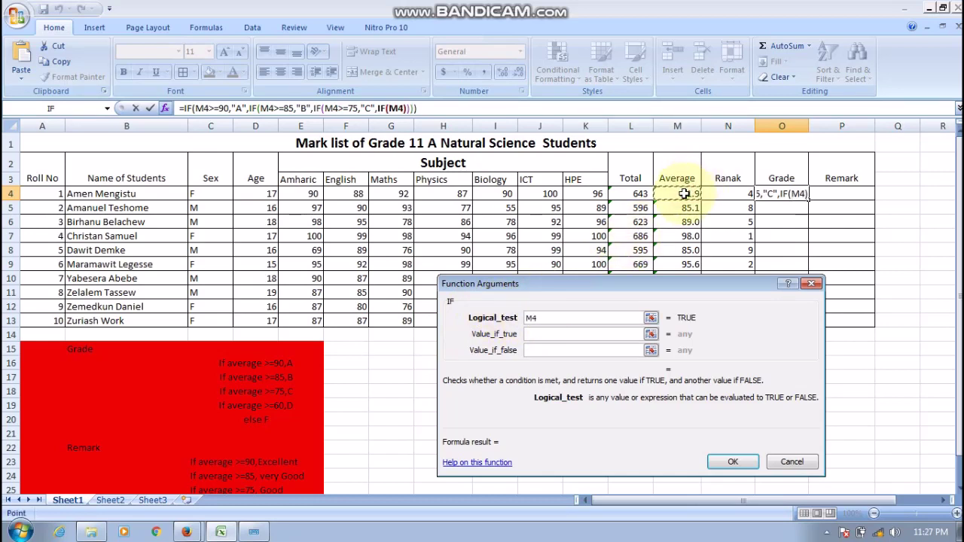
type(">=")
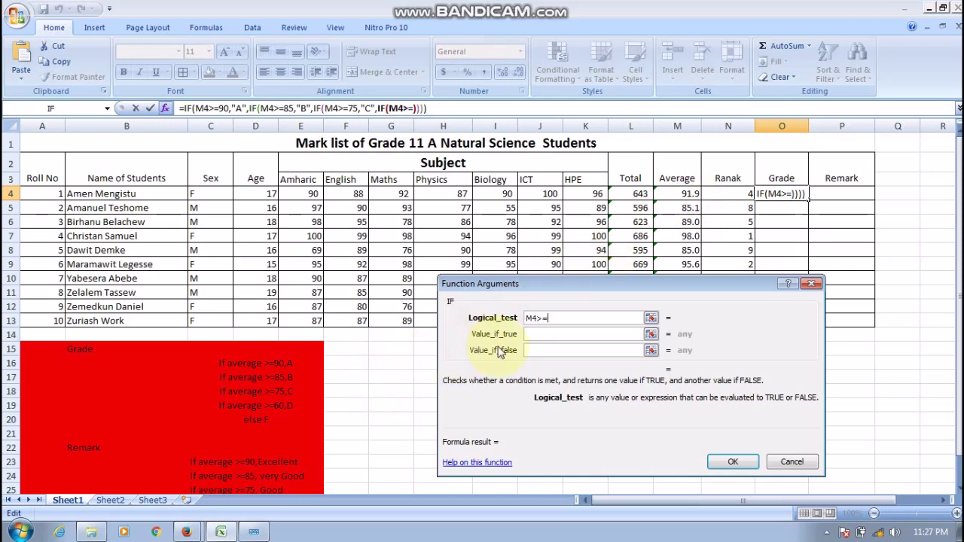
type("6")
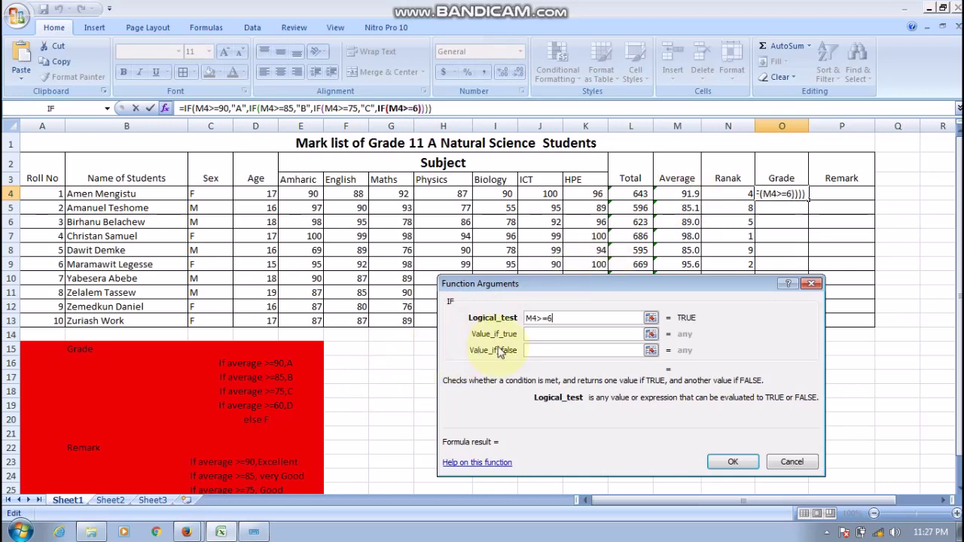
type("0")
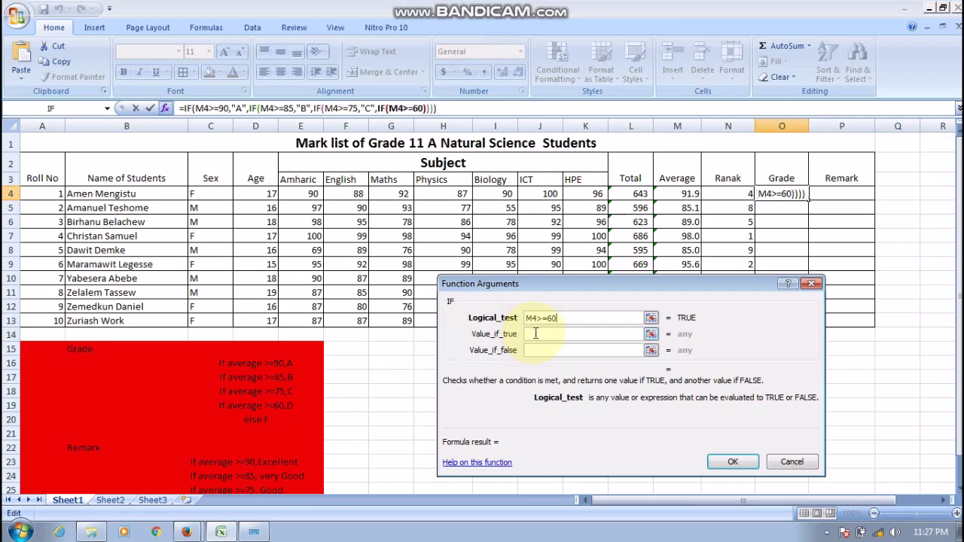
left_click(535, 333)
type("D")
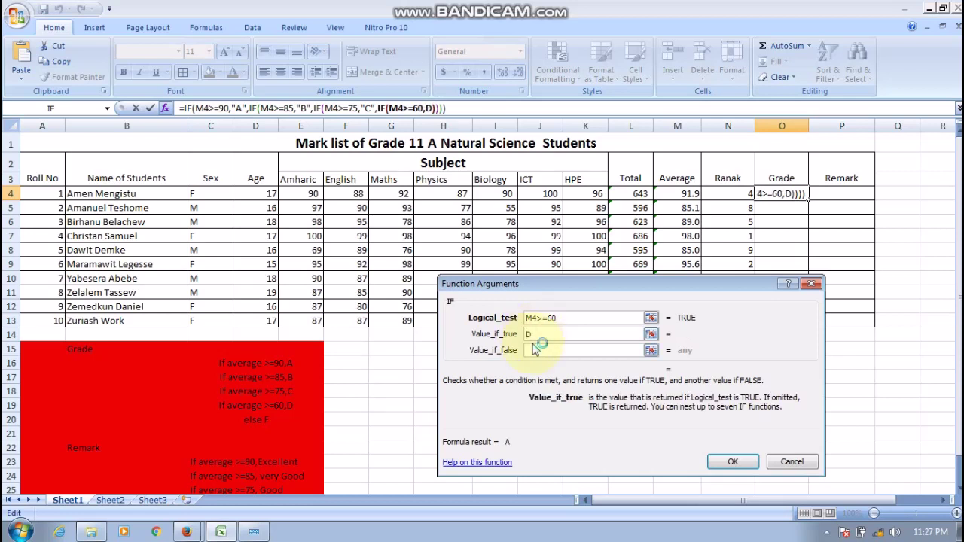
left_click(535, 350)
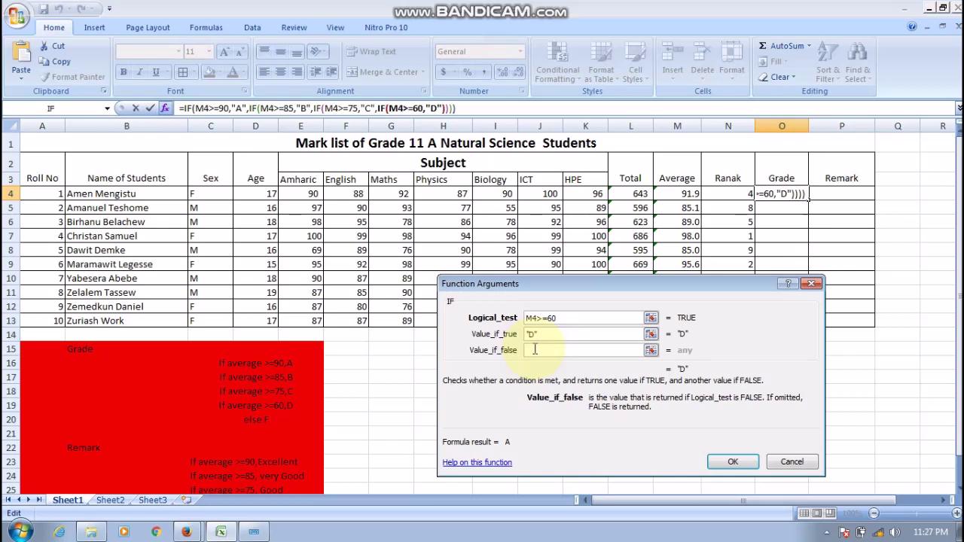
type("F")
left_click(725, 460)
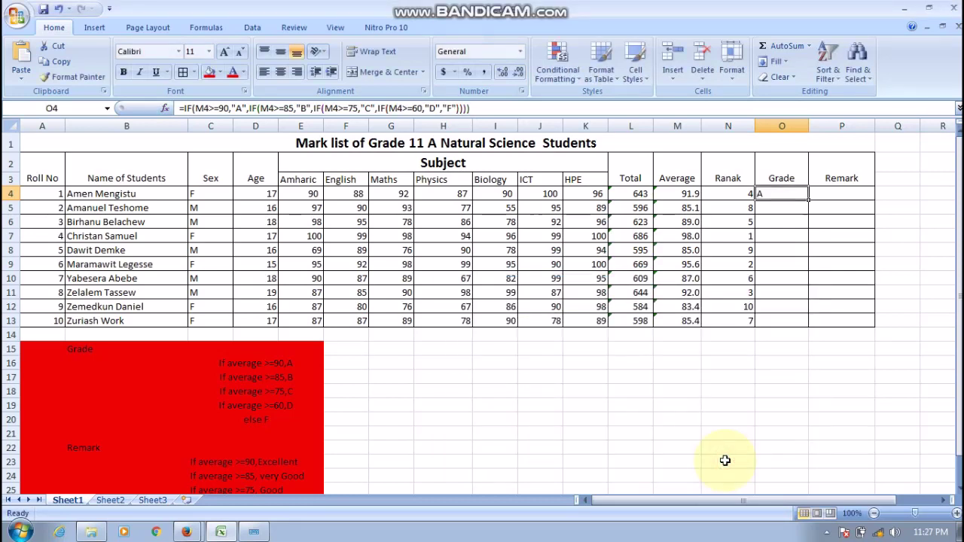
left_click(693, 193)
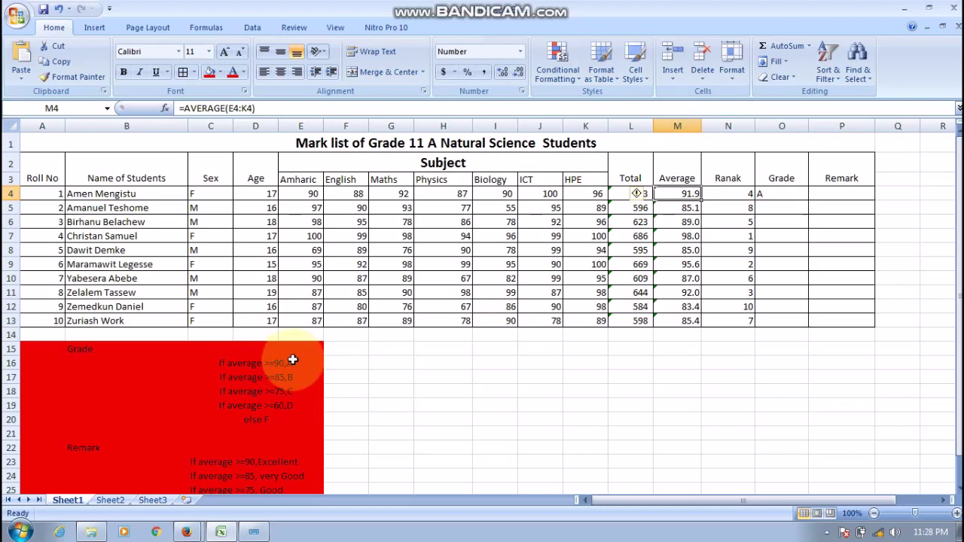
left_click(787, 193)
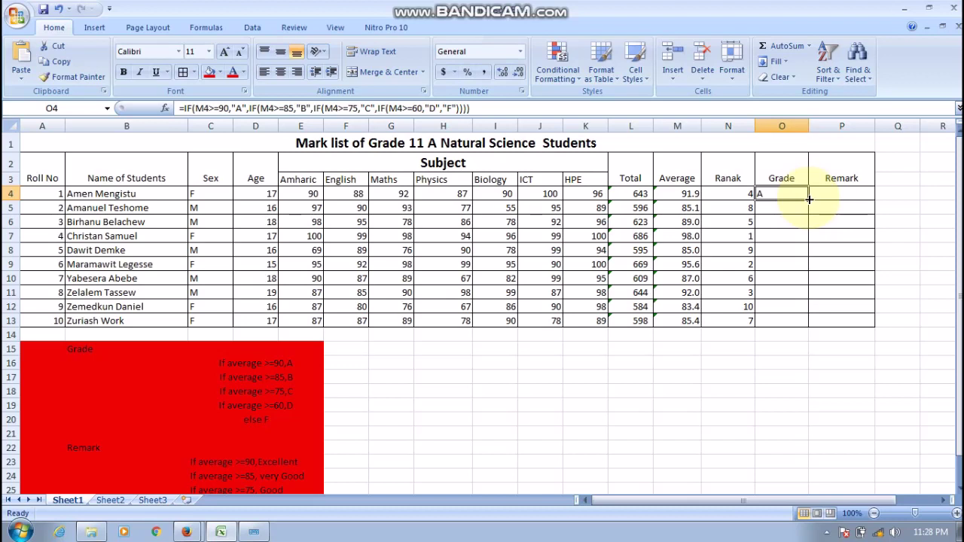
Fill the grade formula from O4 down to O13 and check the grades and averages in rows 9 and 10
left_click_drag(809, 198, 812, 329)
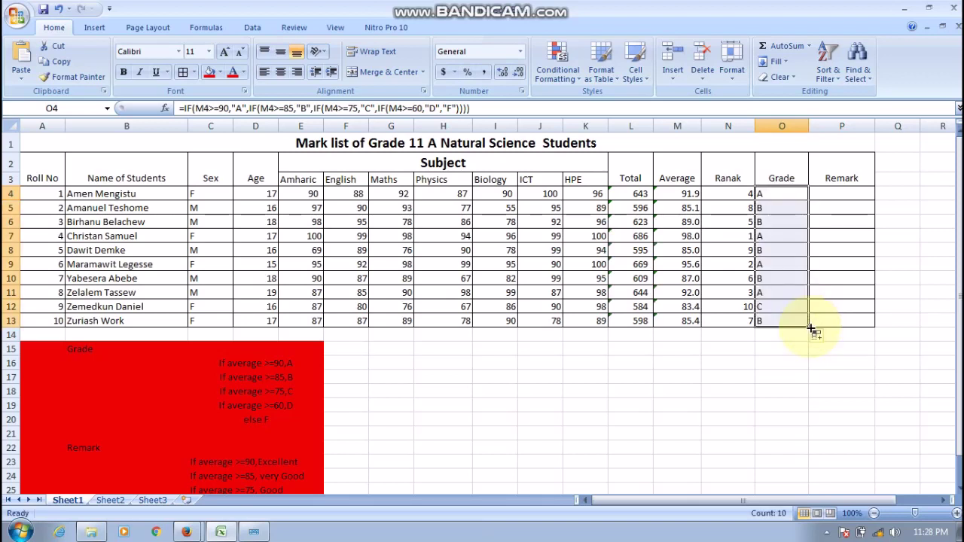
left_click(772, 265)
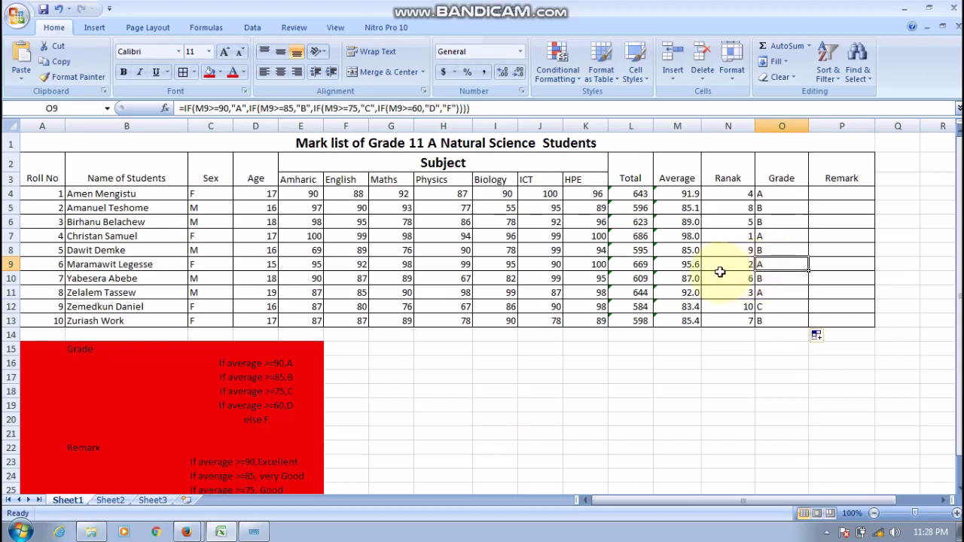
left_click(695, 268)
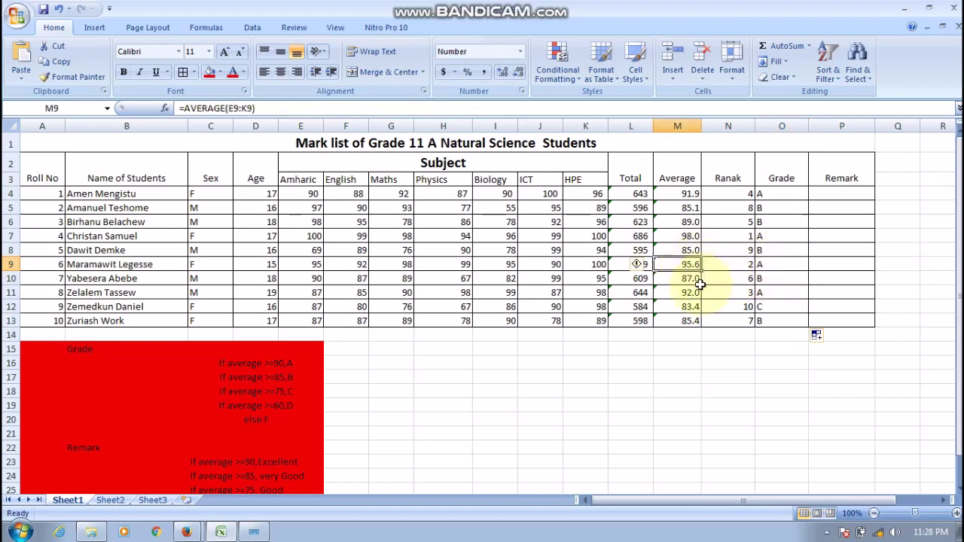
left_click(691, 281)
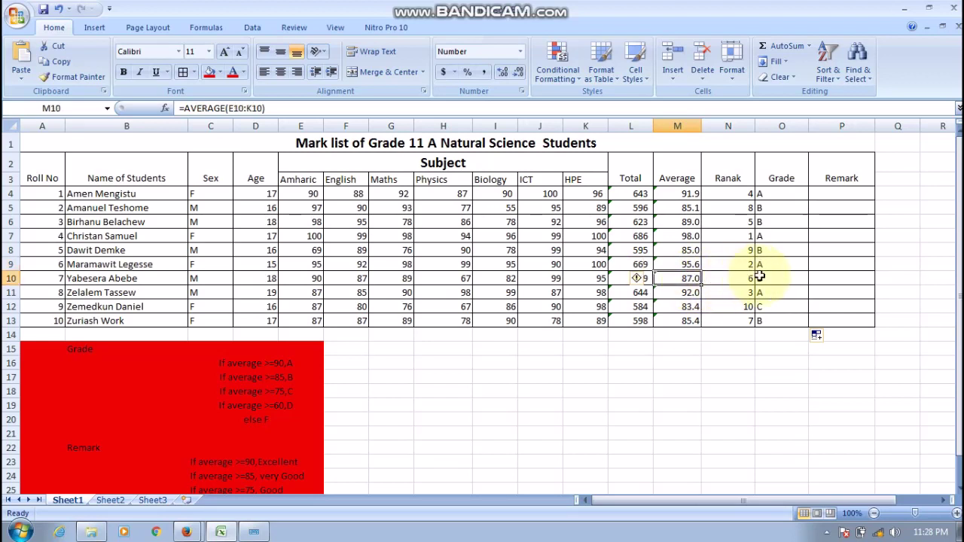
left_click(763, 279)
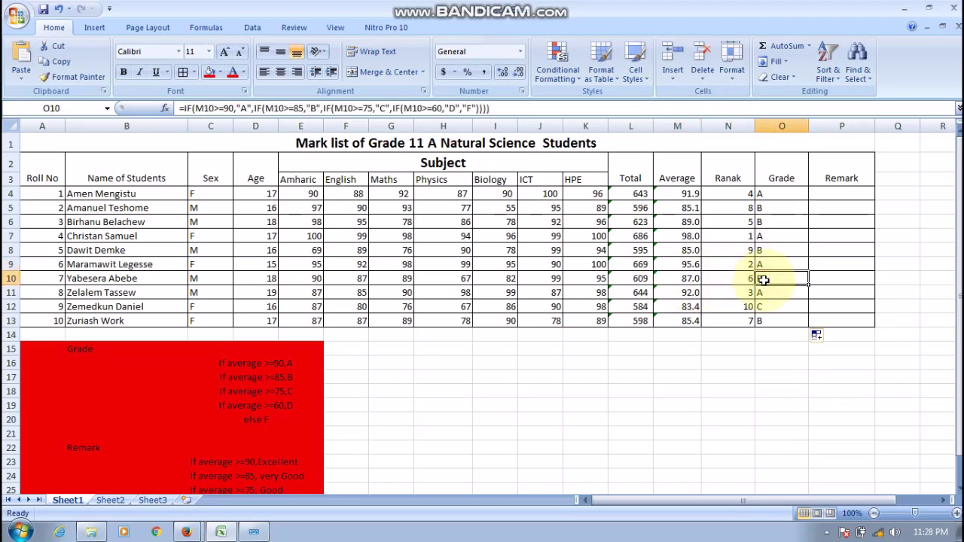
left_click(831, 191)
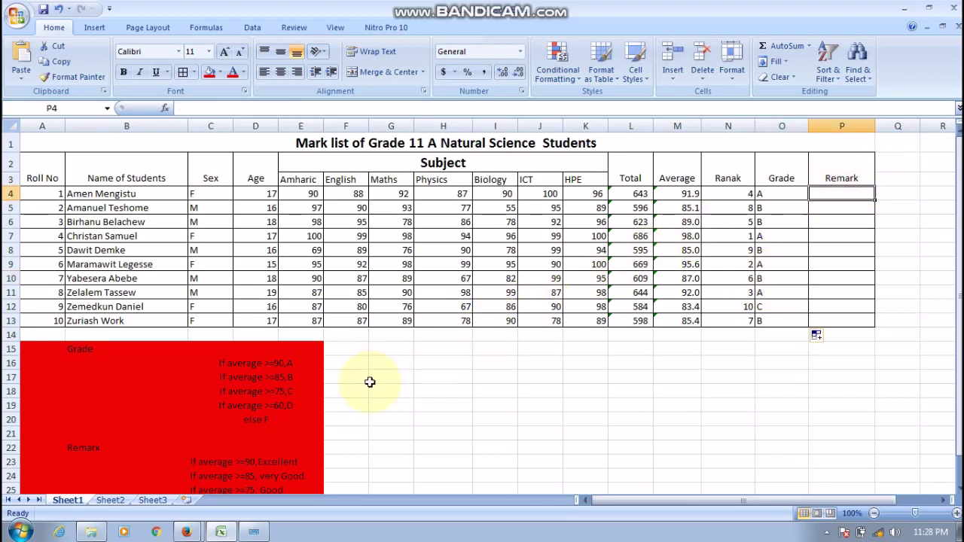
left_click(258, 460)
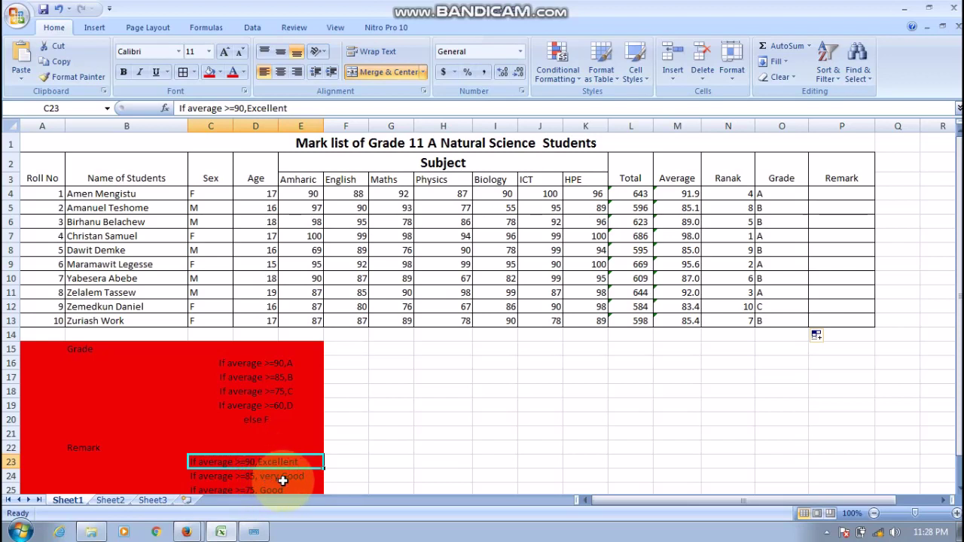
left_click(263, 491)
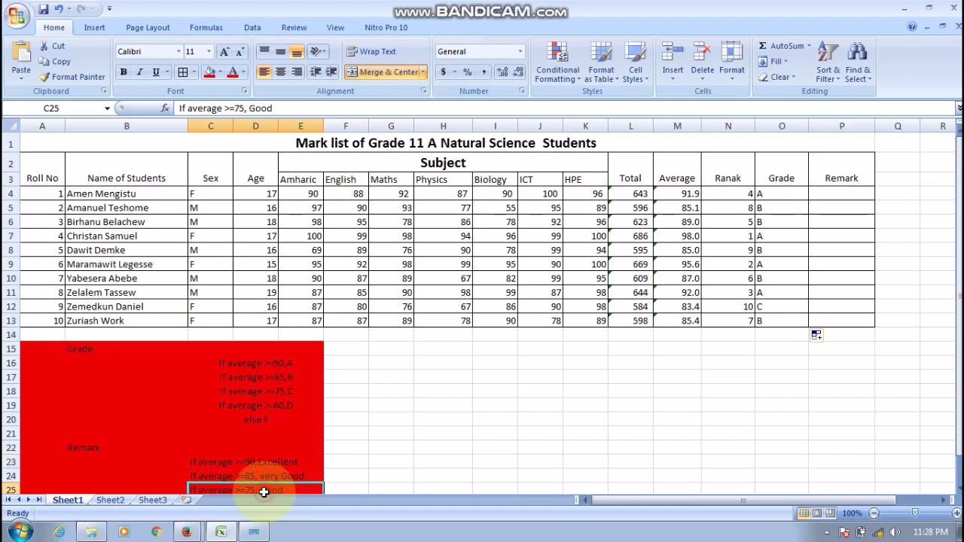
key("Down")
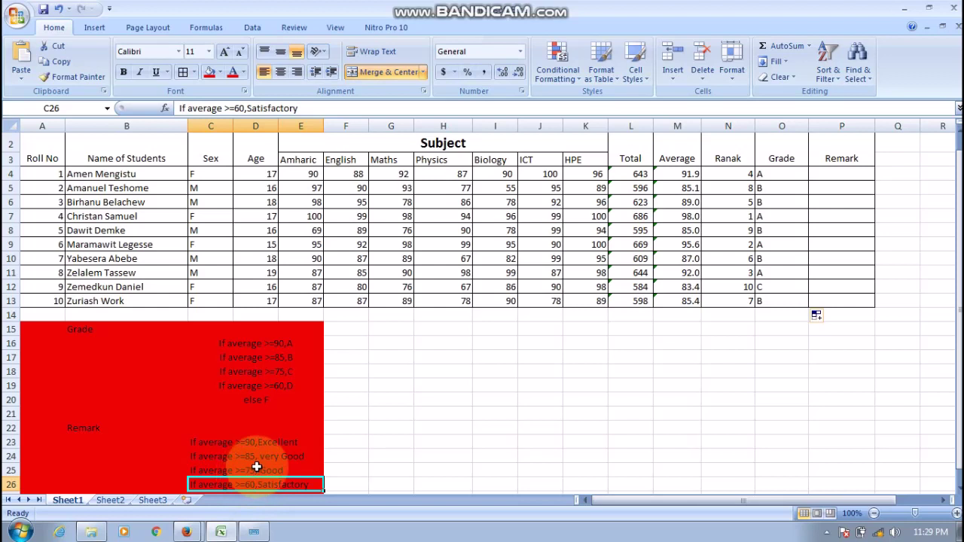
left_click(260, 470)
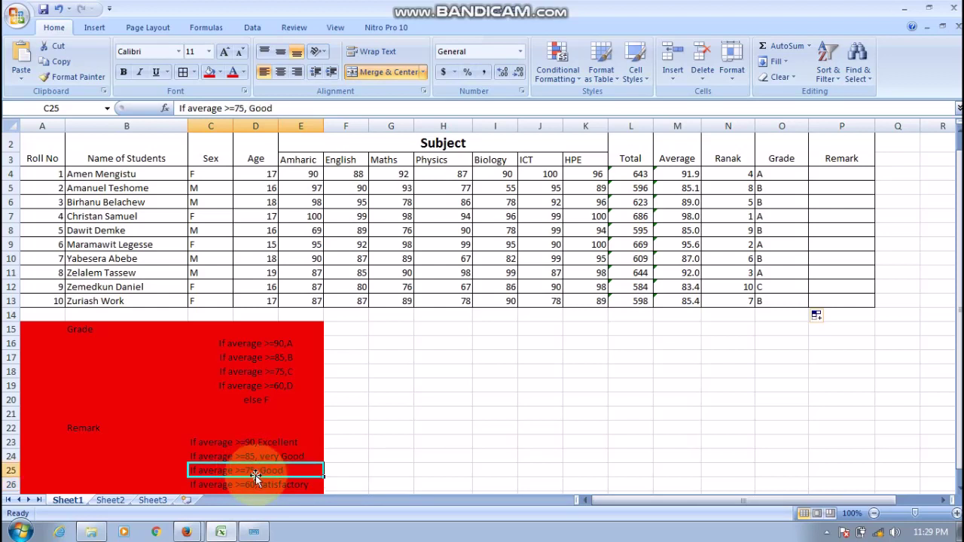
left_click(254, 487)
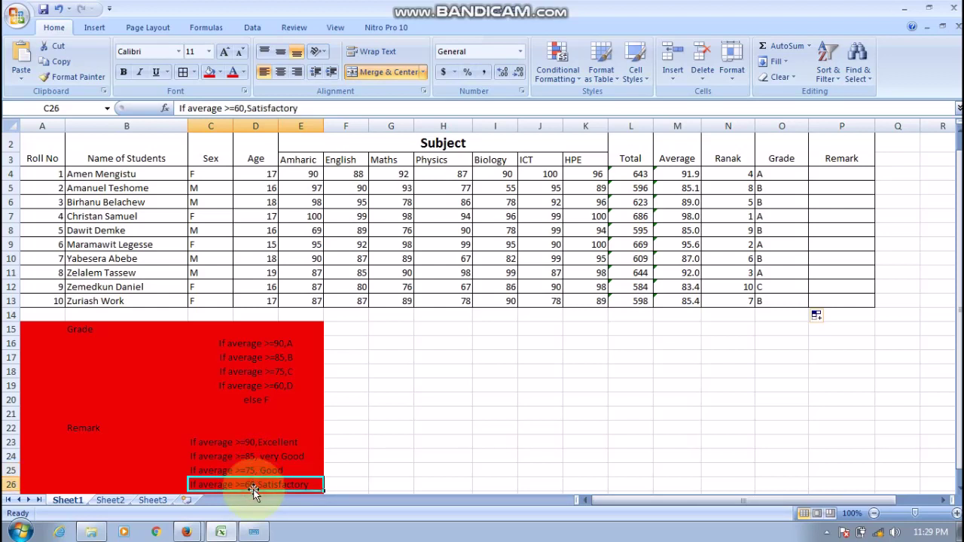
key("Down")
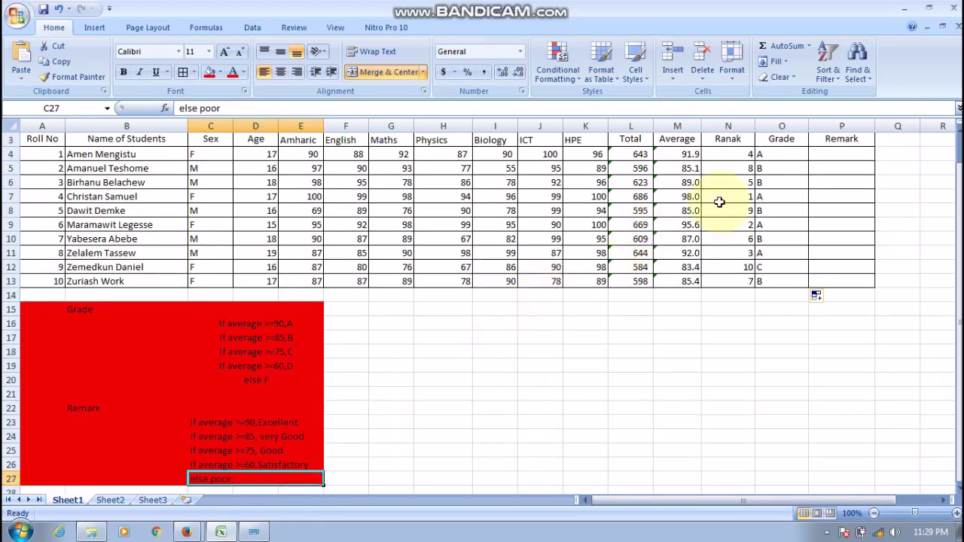
left_click(832, 152)
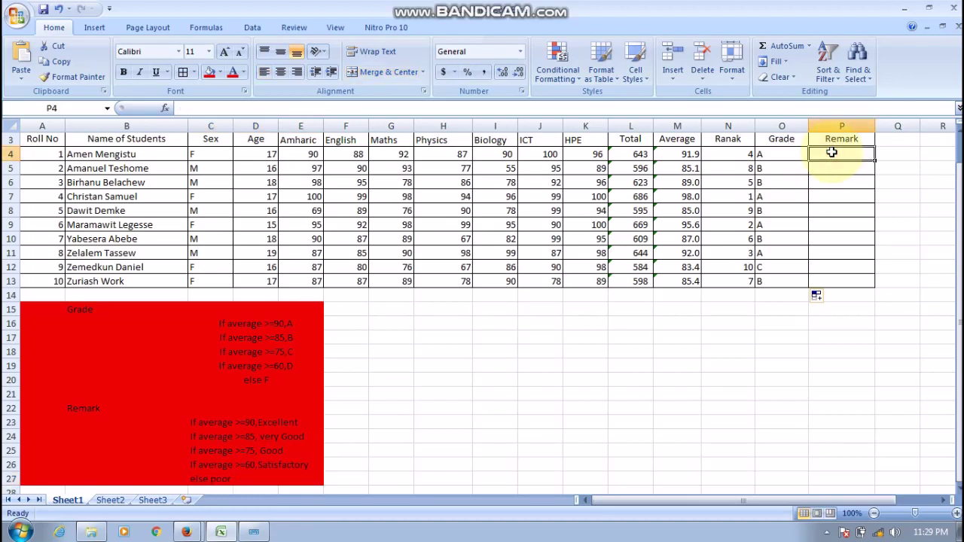
Build an IF in P4 where M4>=90 returns EXCELLEN, and nest another IF as the false value
left_click(167, 109)
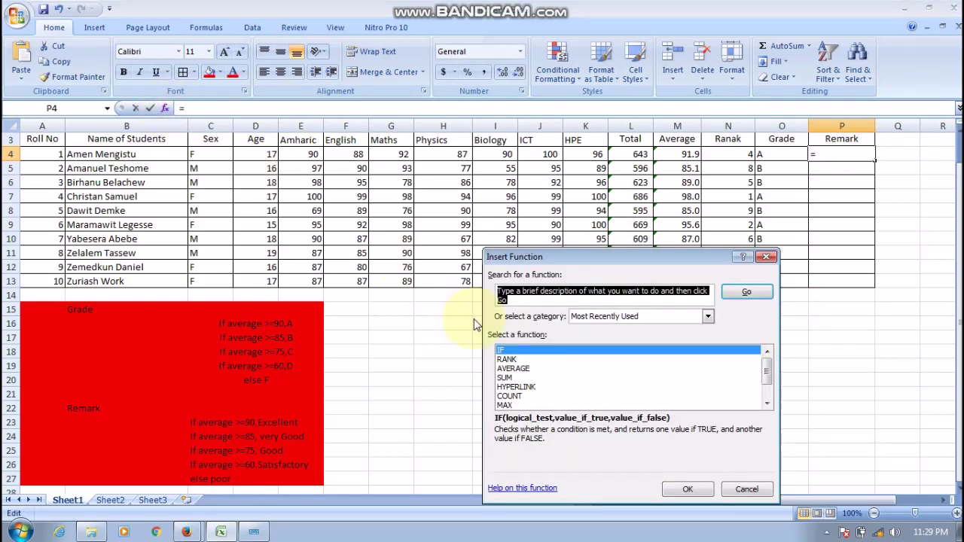
left_click(537, 351)
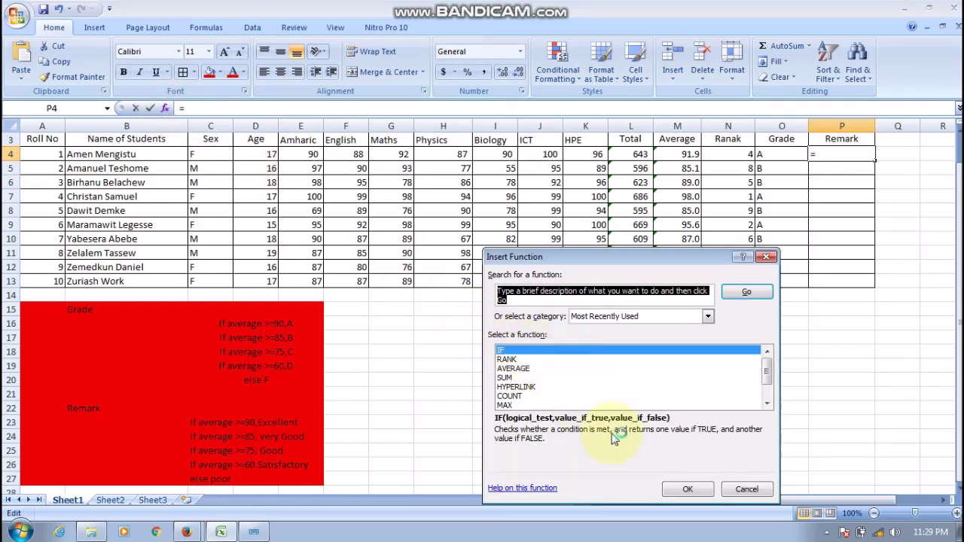
left_click(670, 489)
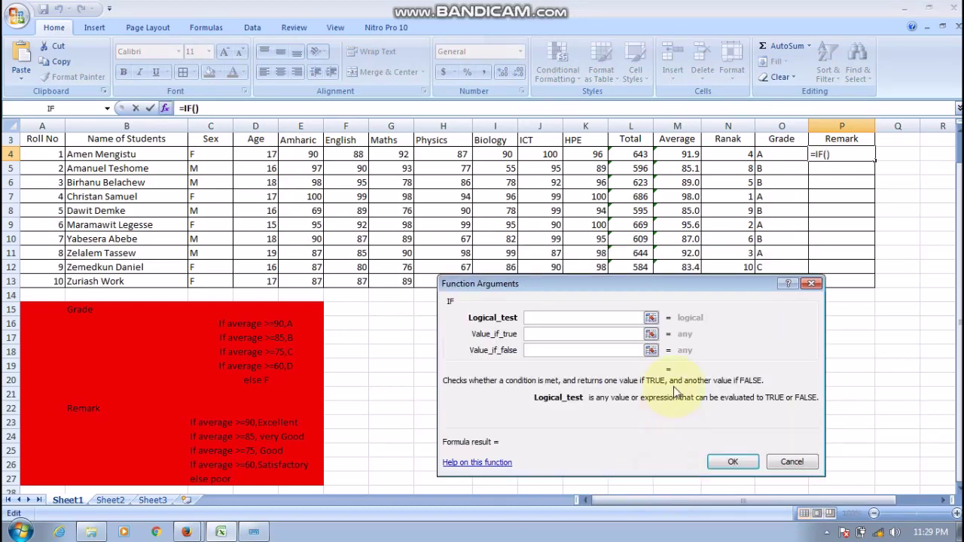
left_click(688, 155)
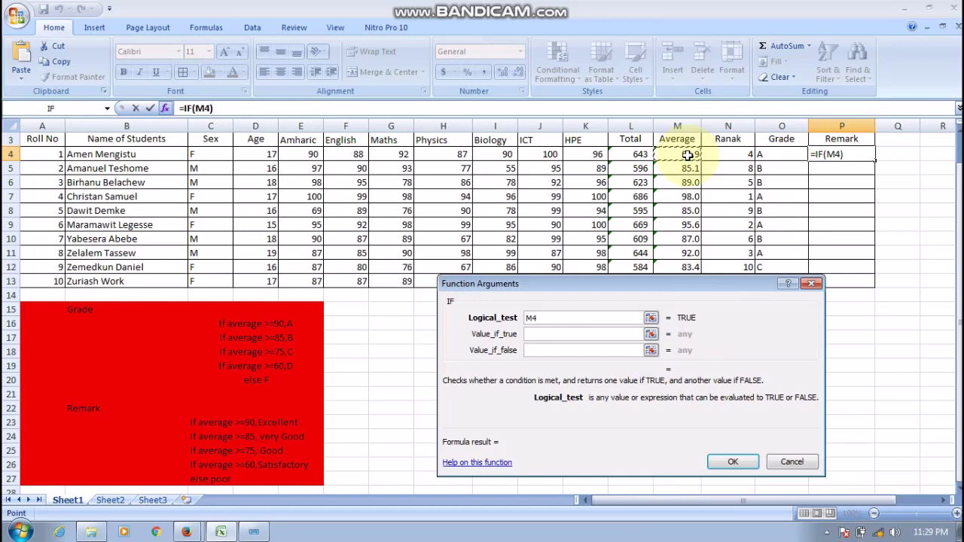
type(">=")
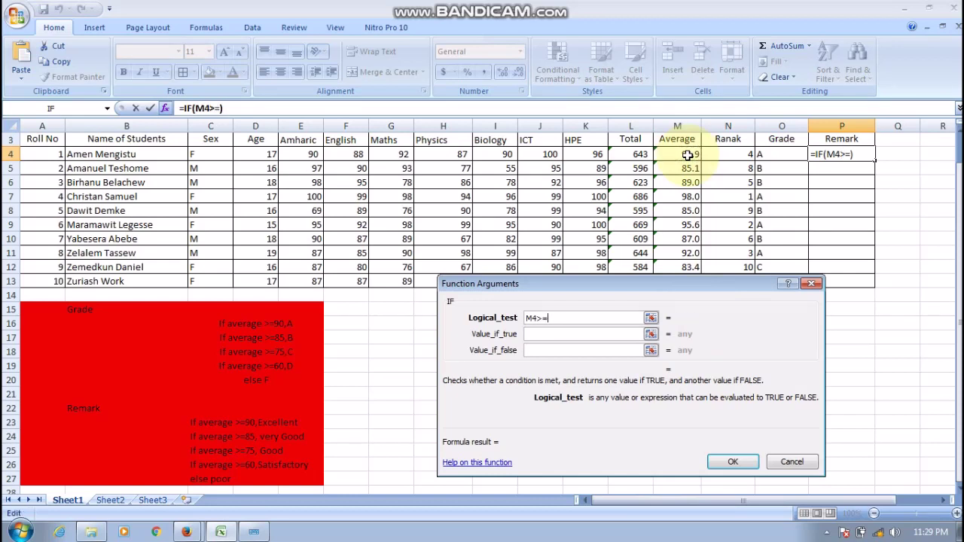
type("90")
left_click(558, 334)
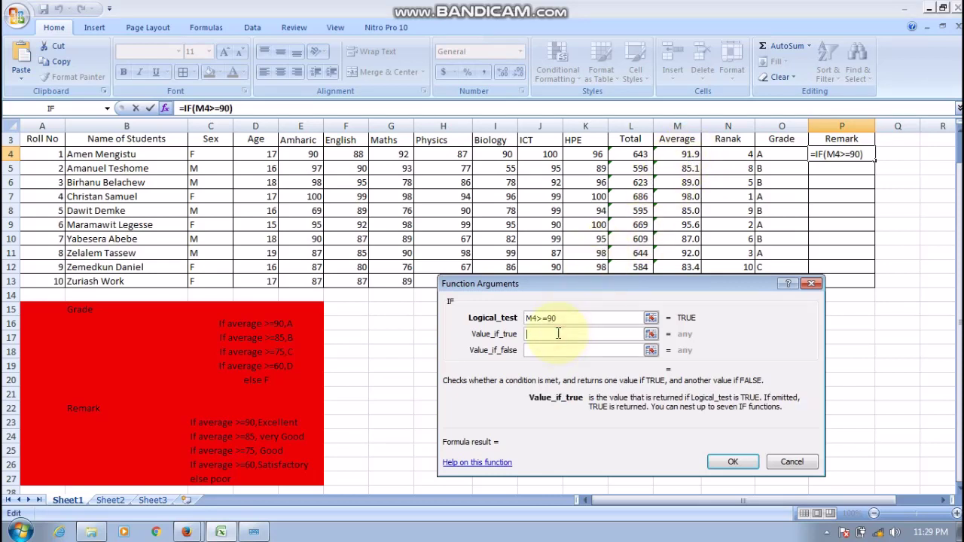
type("EX")
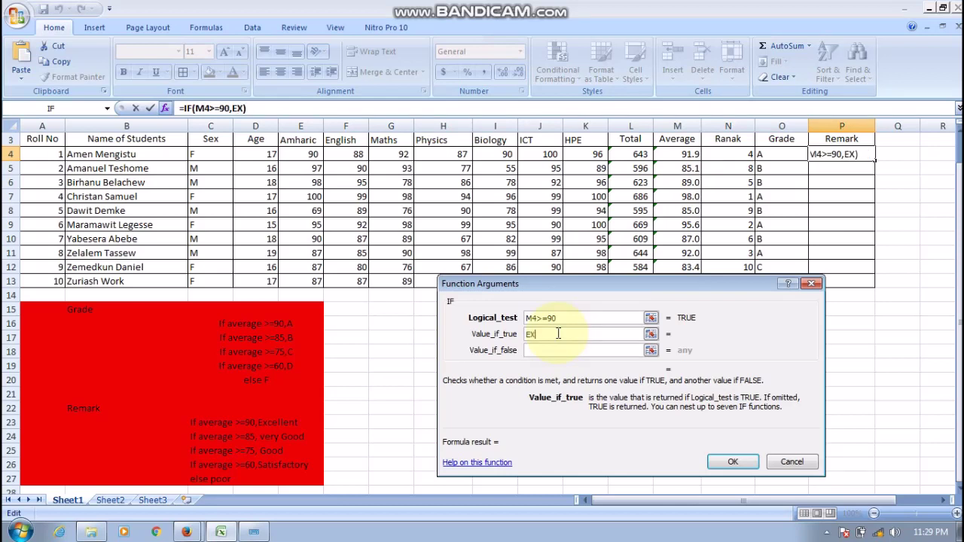
type("CE")
type("LLEN")
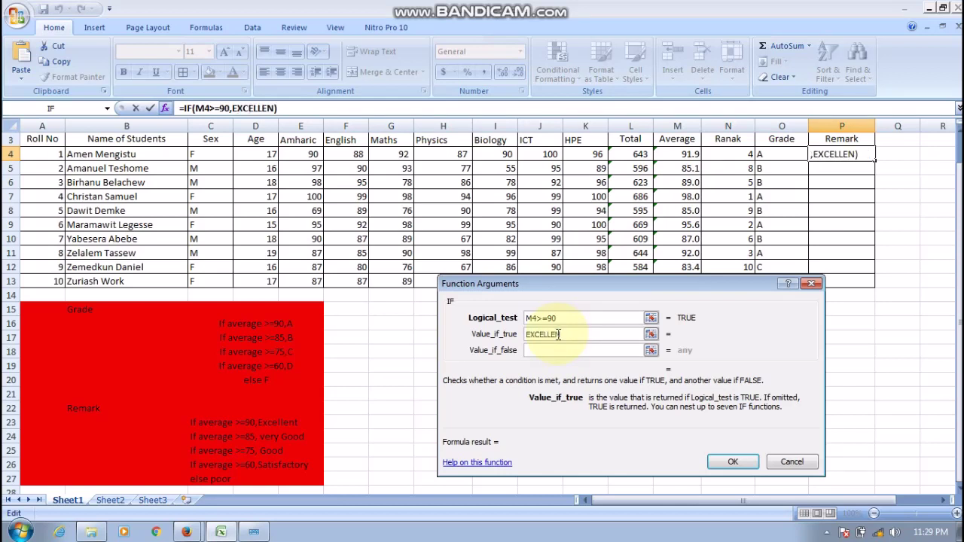
left_click(559, 350)
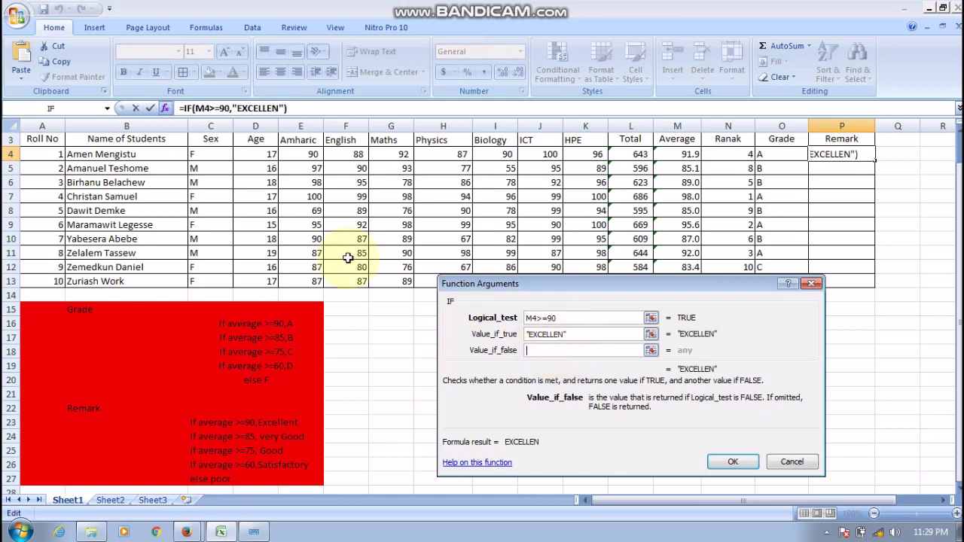
left_click(51, 110)
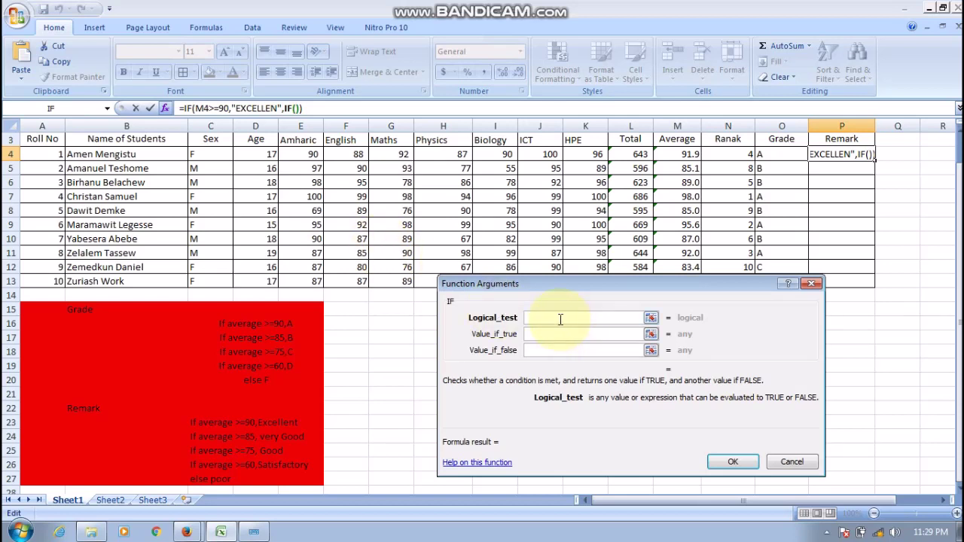
Add the second test M4>=85 returning VERYGOOD, and nest a third IF for lower averages
left_click(687, 153)
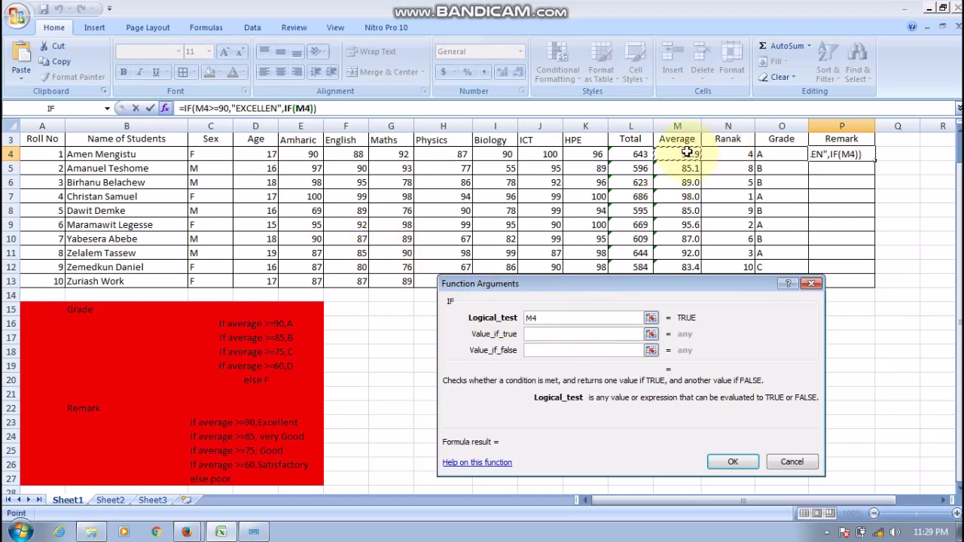
type(">=")
type("85")
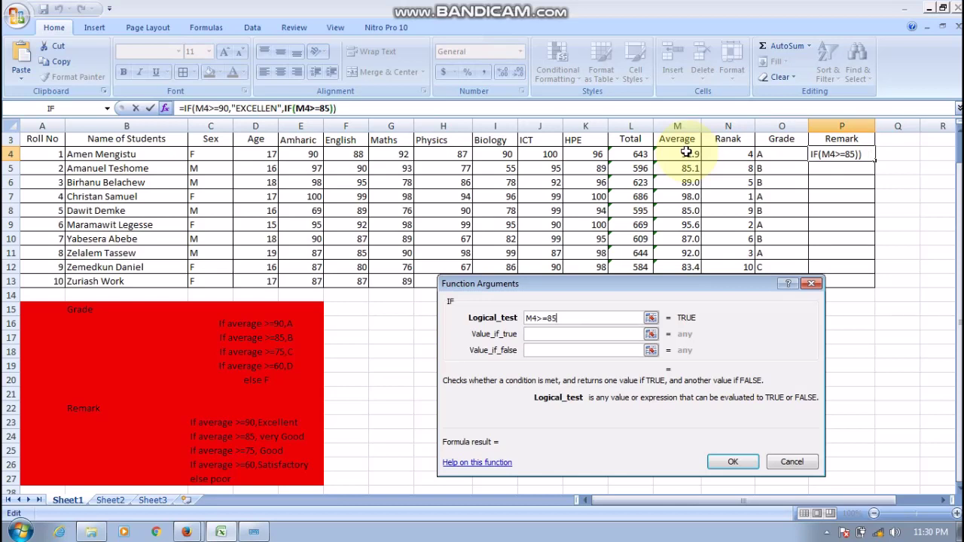
left_click(551, 338)
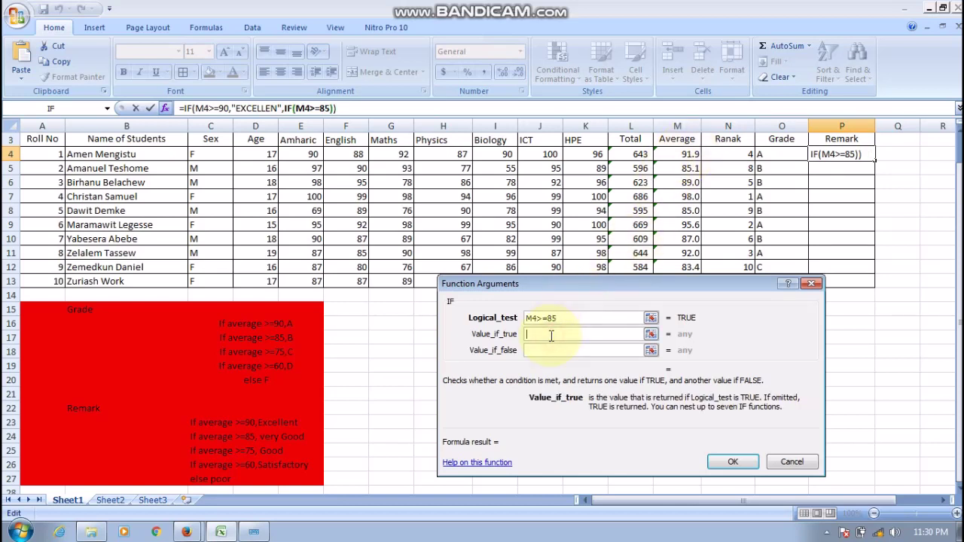
type("VER")
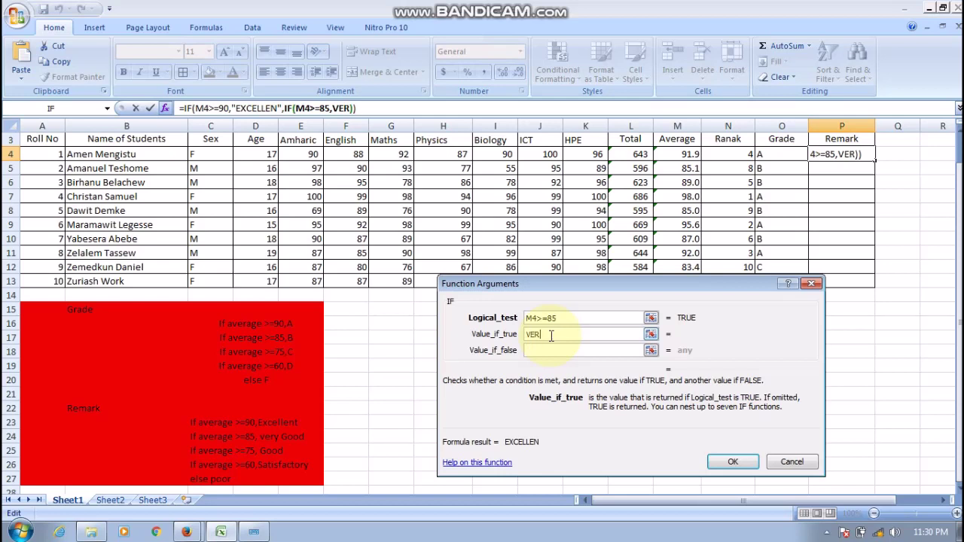
type("YGOO")
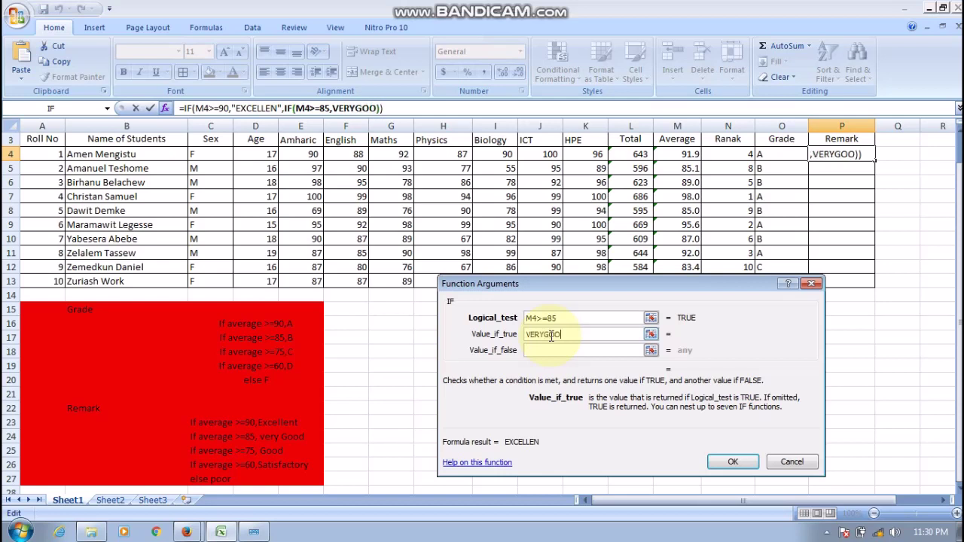
type("D")
left_click(552, 349)
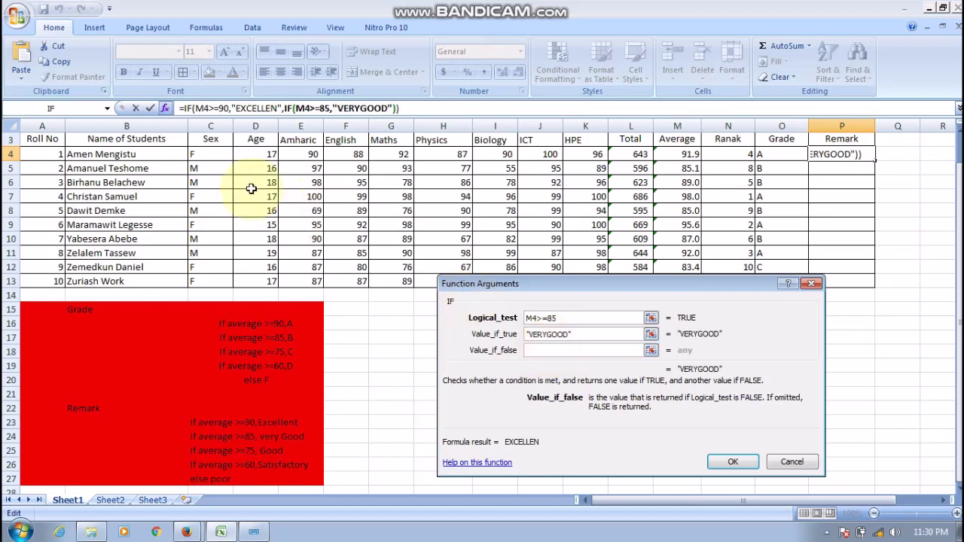
left_click(64, 108)
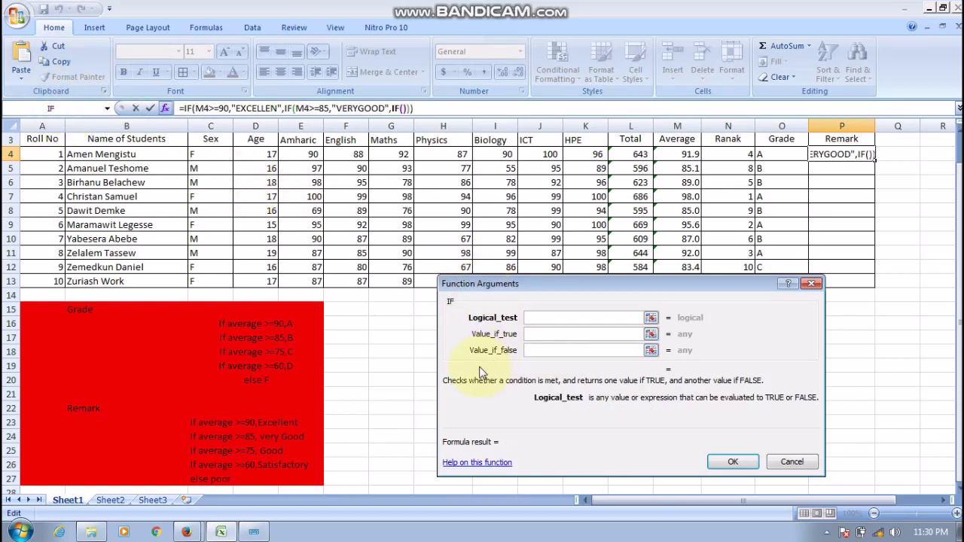
Add the test M4>=75 returning GOOD, and nest another IF for averages below 75
left_click(676, 156)
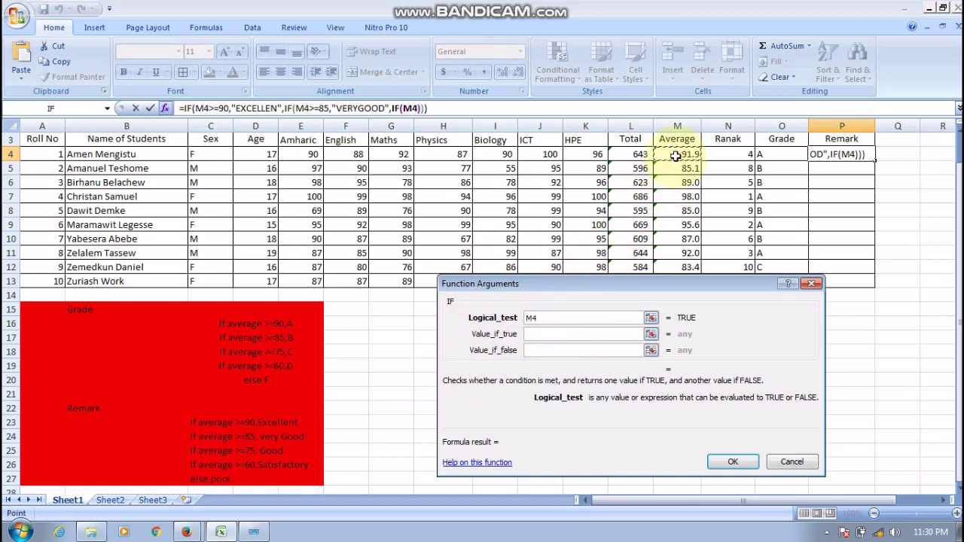
type(">=")
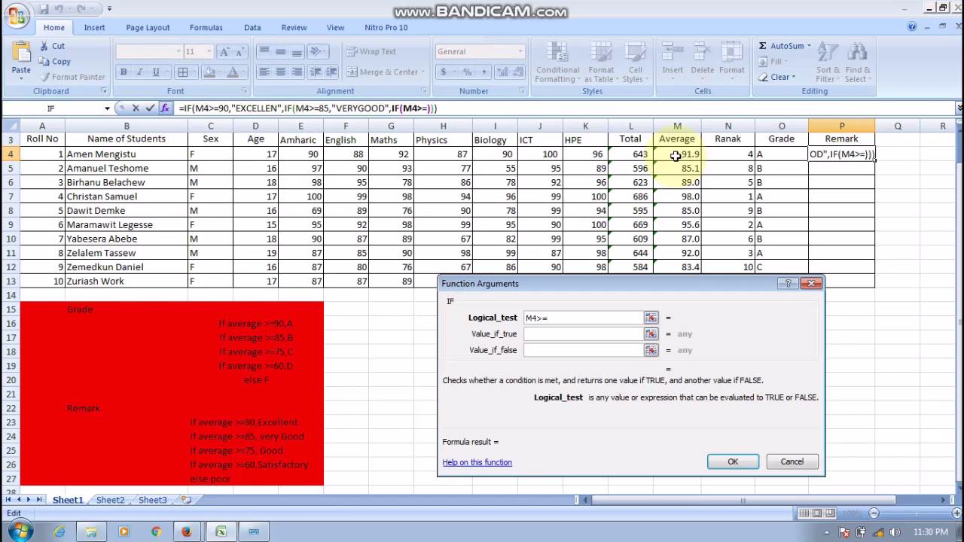
type("75")
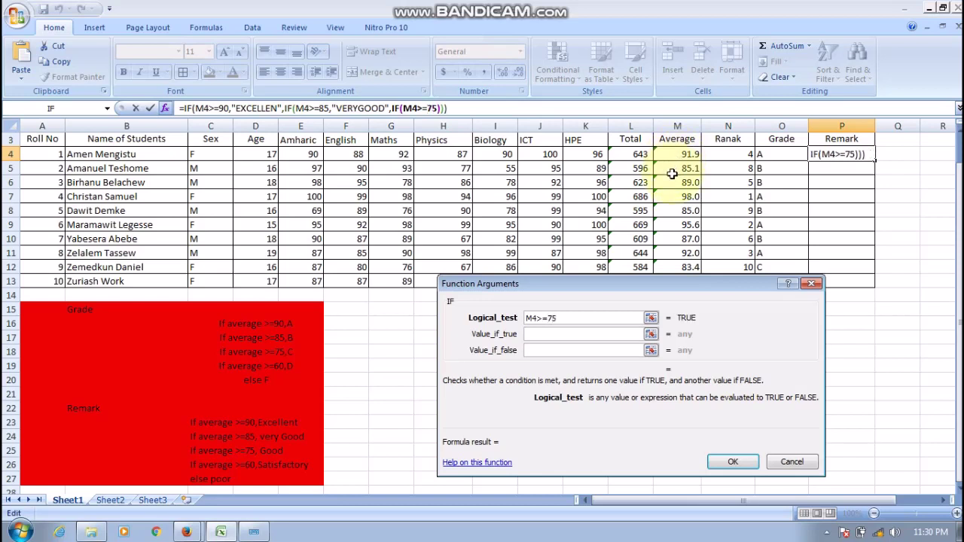
left_click(547, 336)
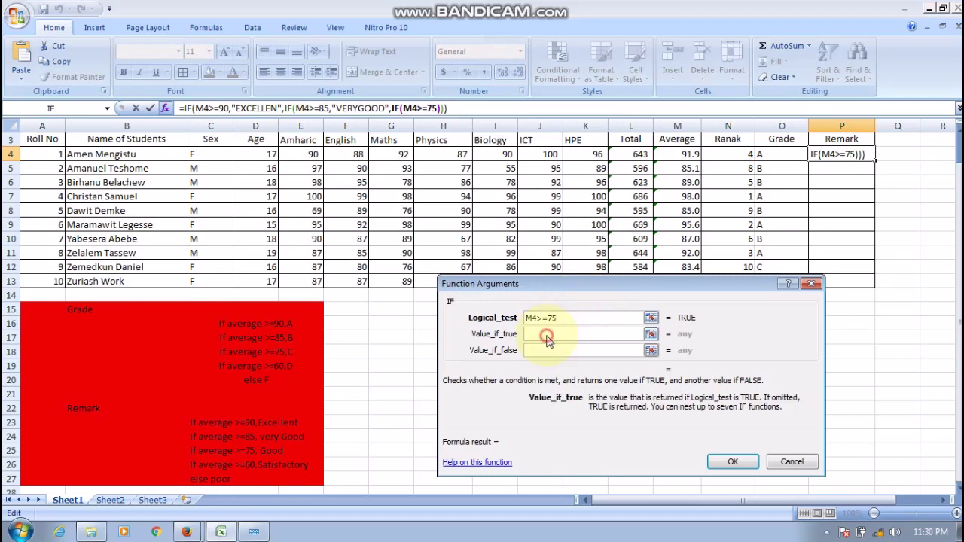
type("G")
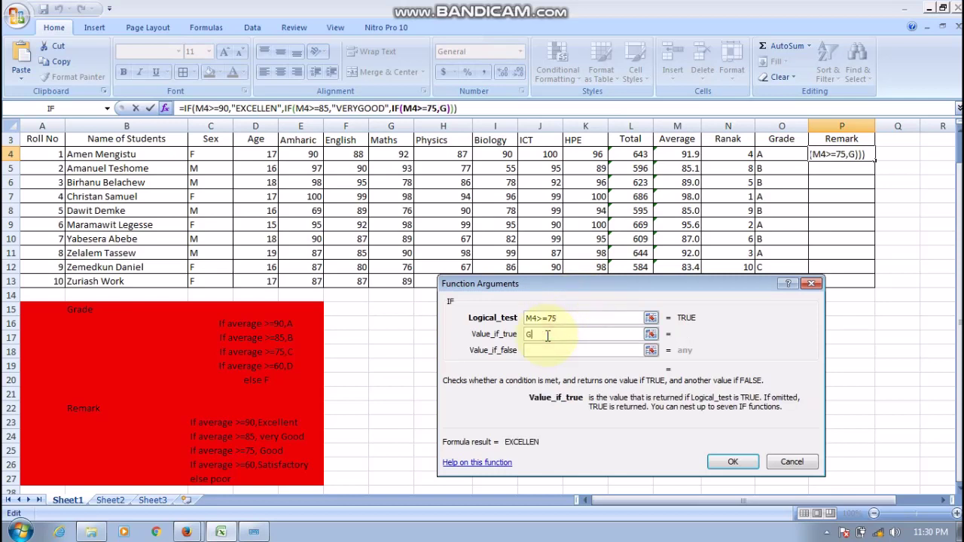
type("OOD")
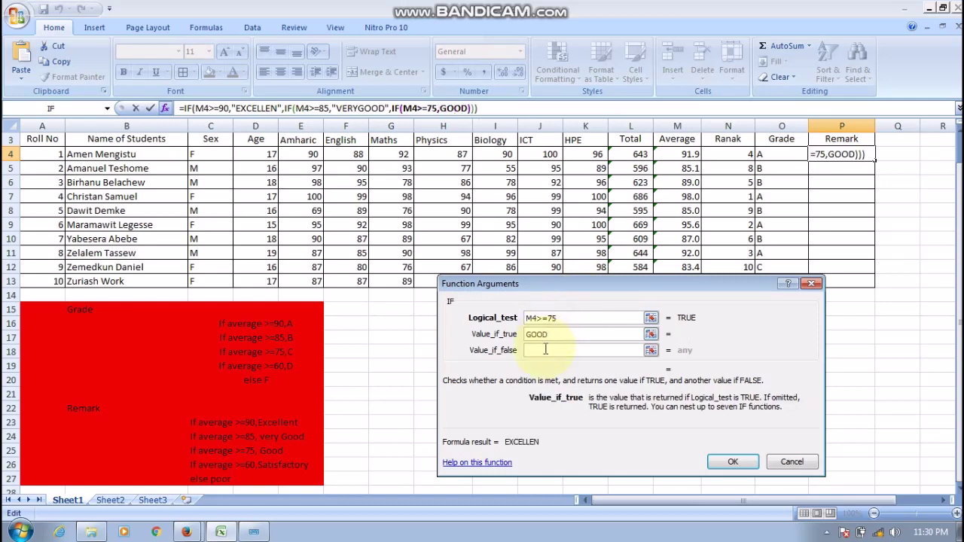
left_click(544, 350)
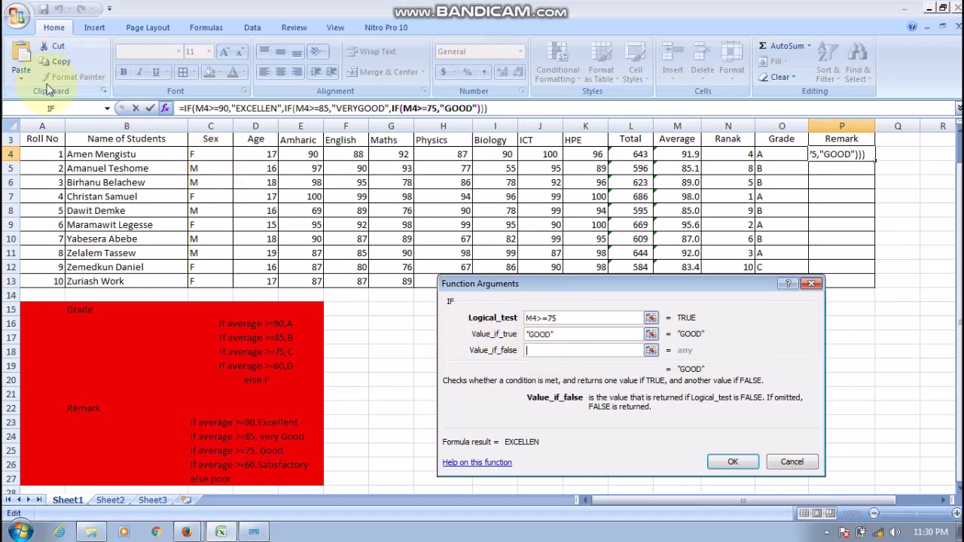
left_click(63, 110)
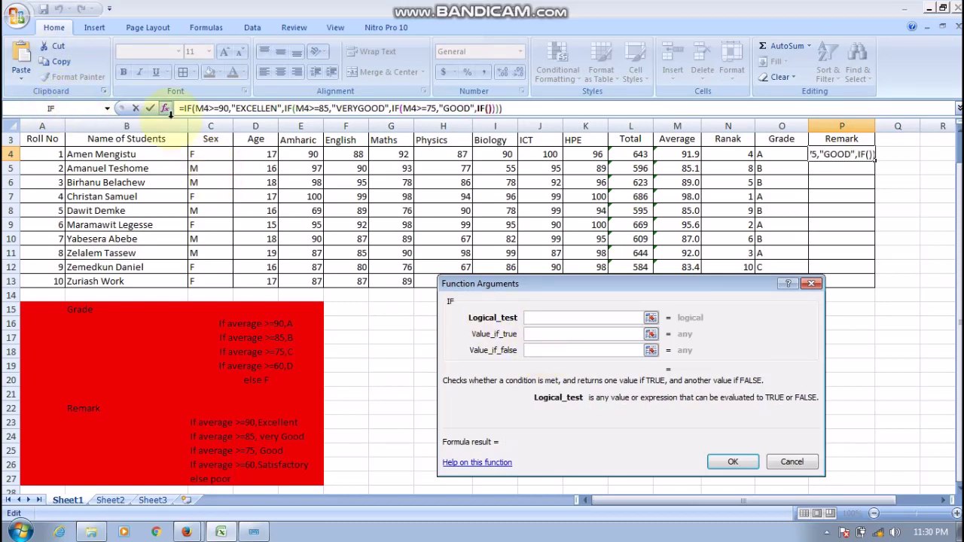
Set M4>=60 to return SATISFACTORY, with POOR as the final fallback remark
left_click(688, 157)
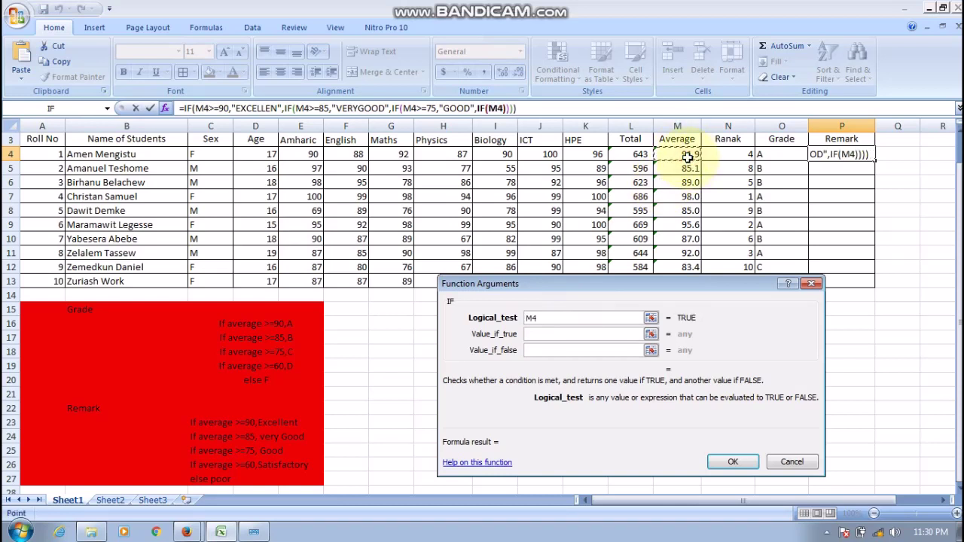
type(">=")
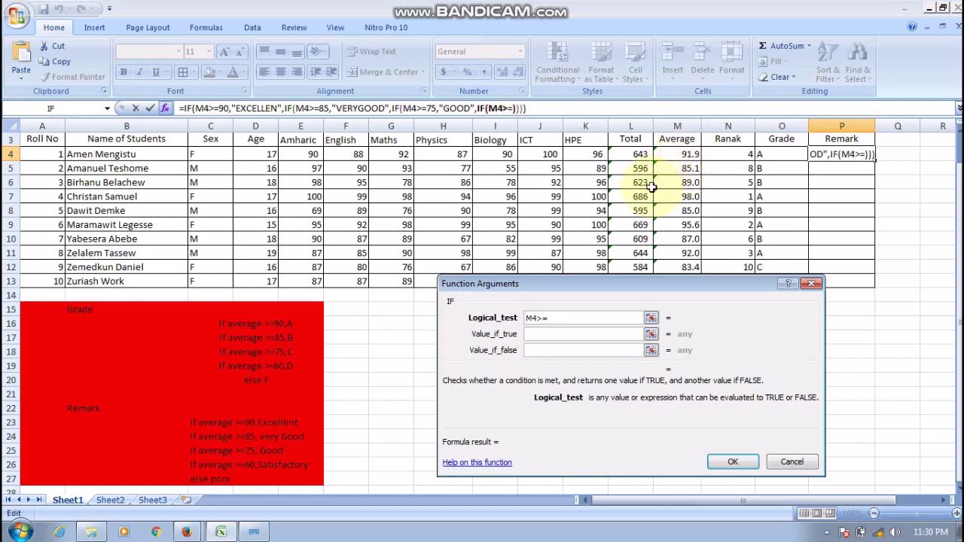
type("6")
type("0")
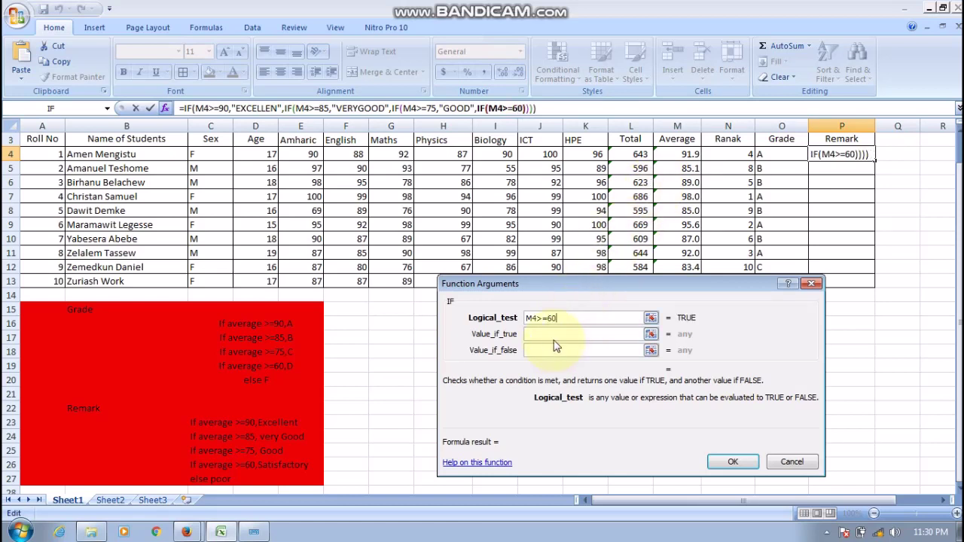
left_click(553, 336)
type("S")
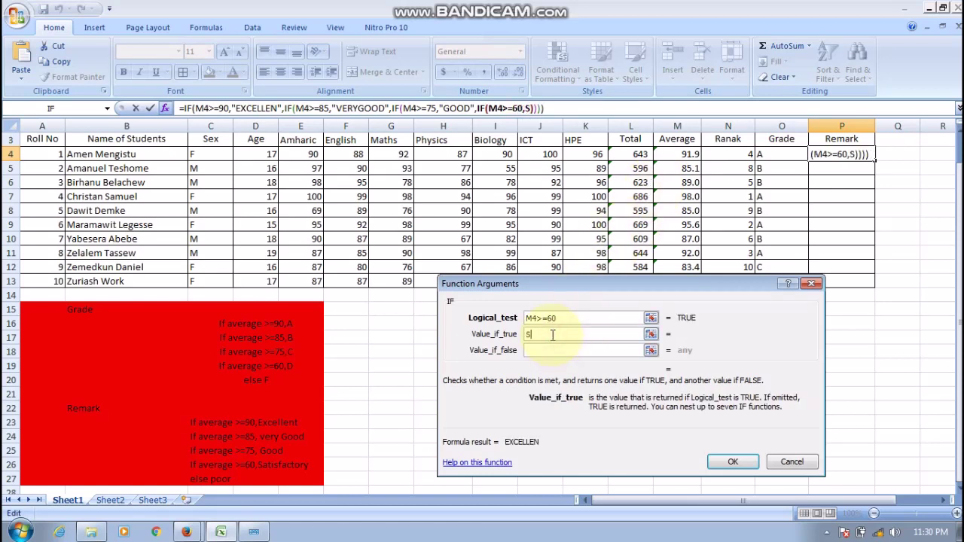
type("A")
type("TISFAC")
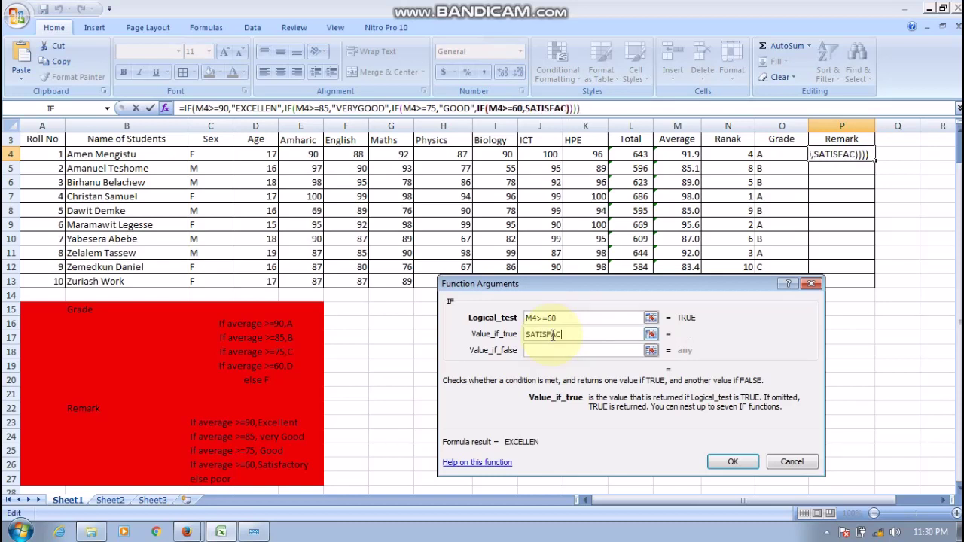
type("TOR")
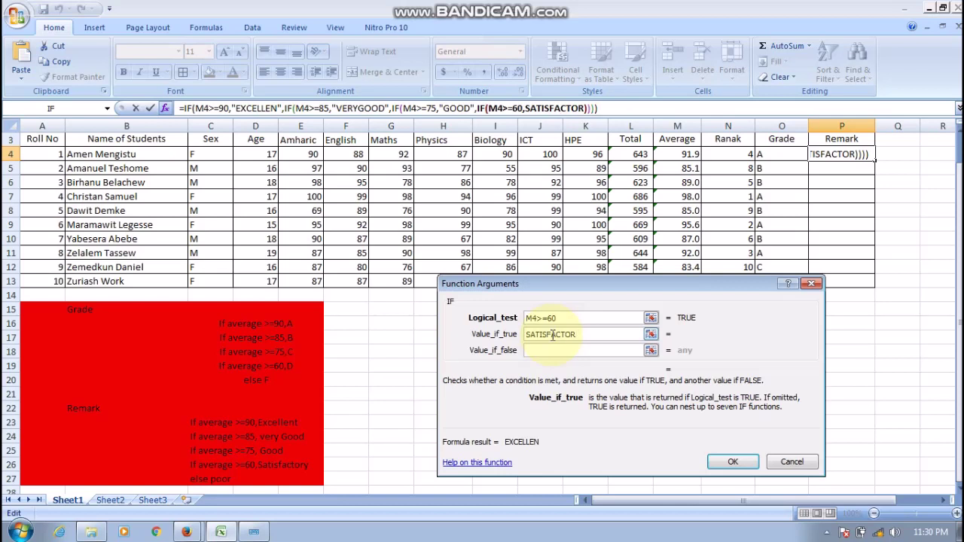
type("Y")
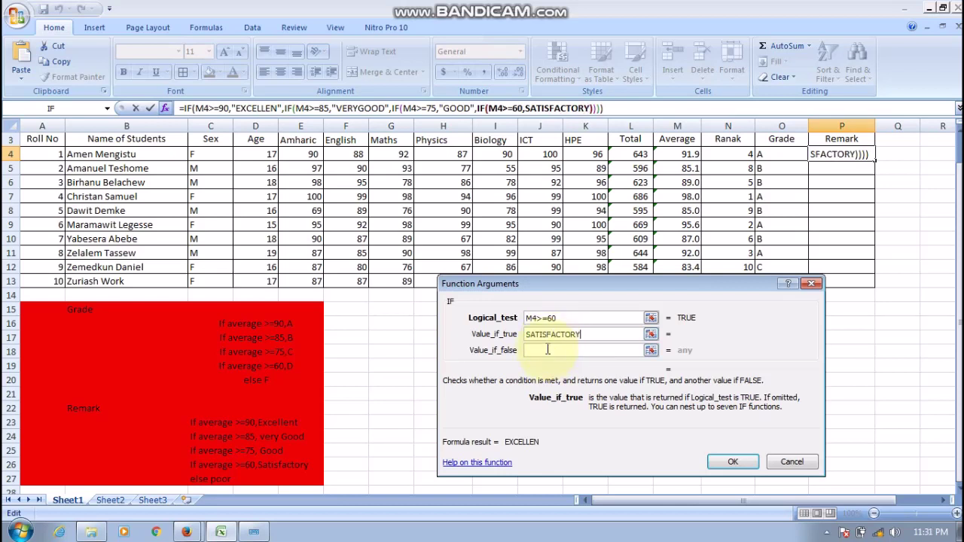
left_click(548, 348)
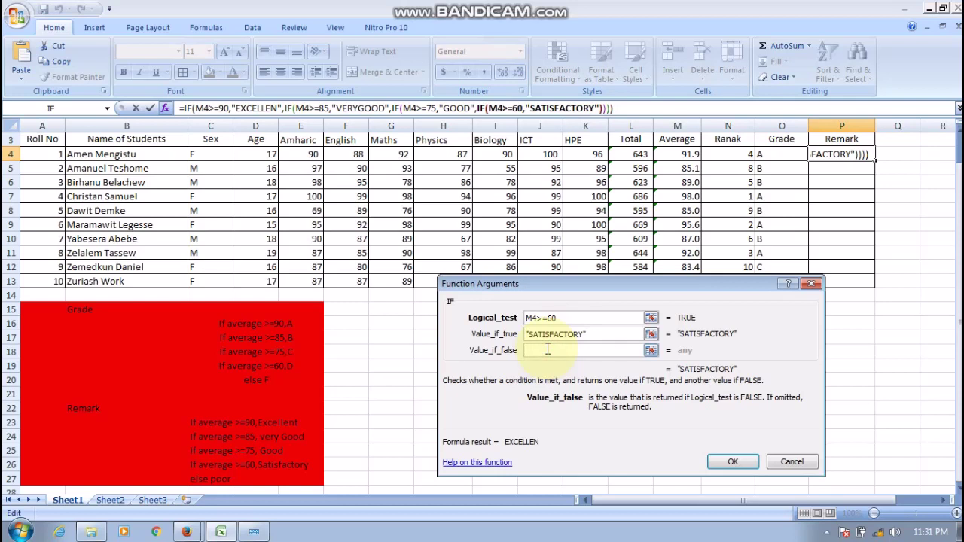
type("P")
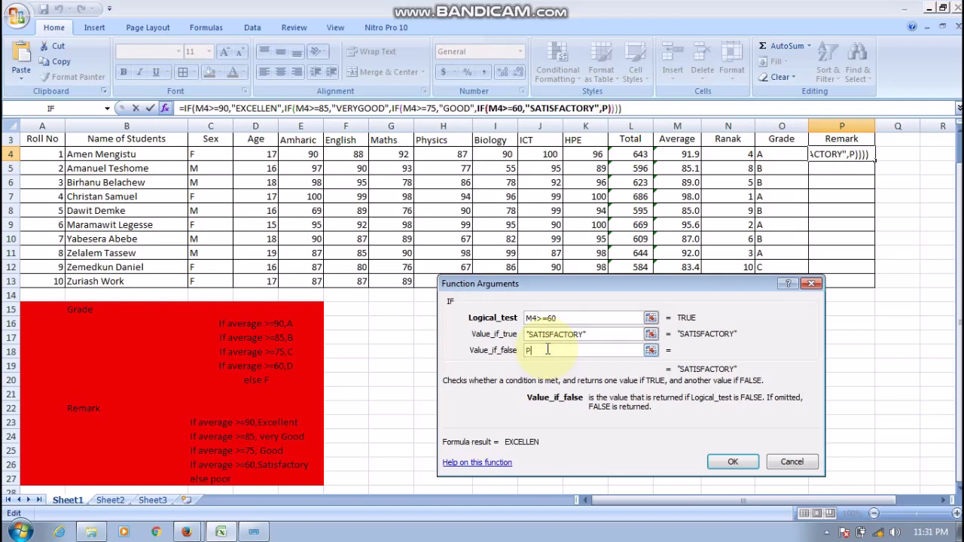
type("OOR")
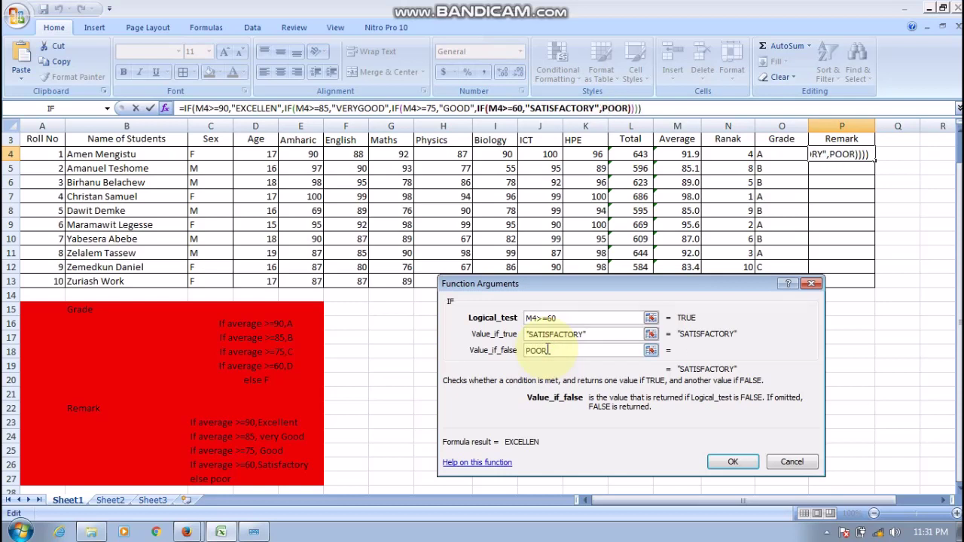
Confirm the nested Remark formula and fill it from P4 down to P13
left_click(732, 463)
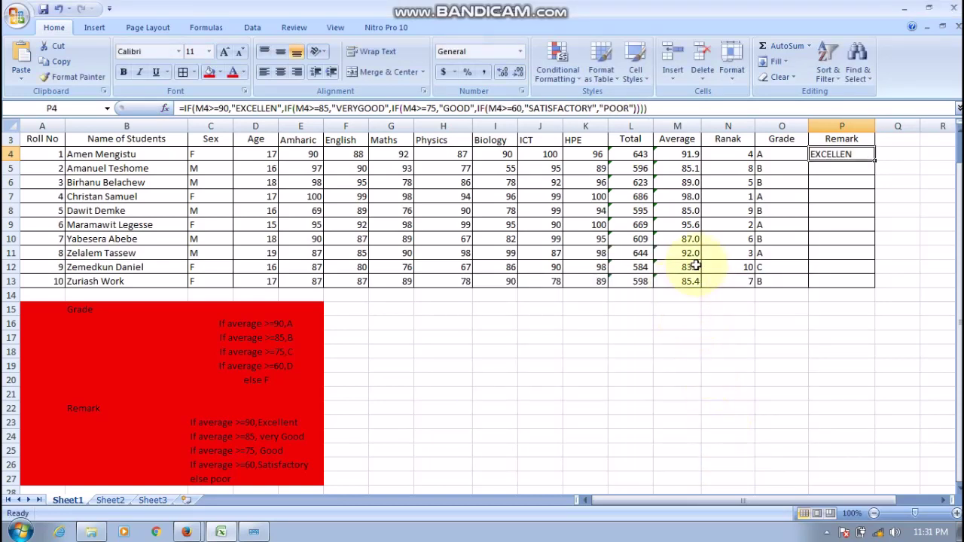
left_click(682, 154)
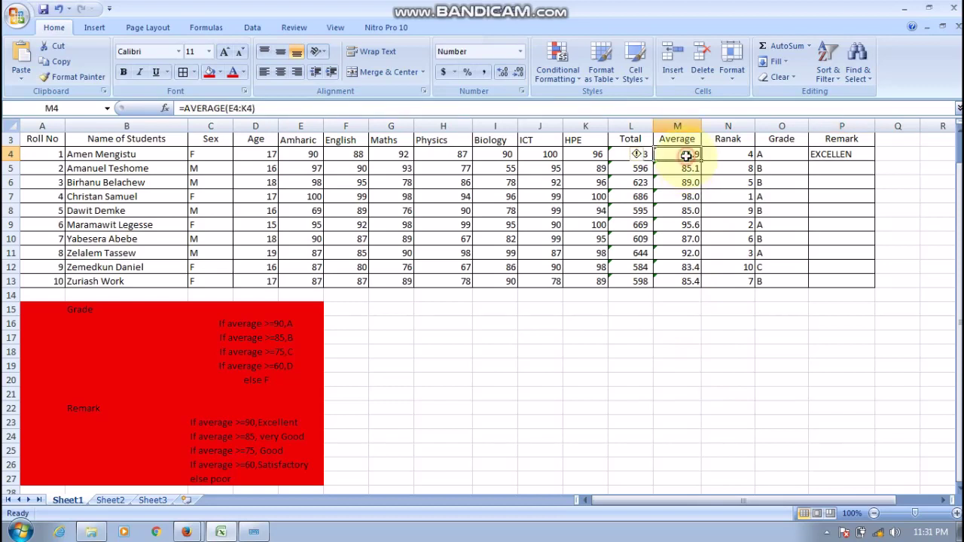
left_click(832, 155)
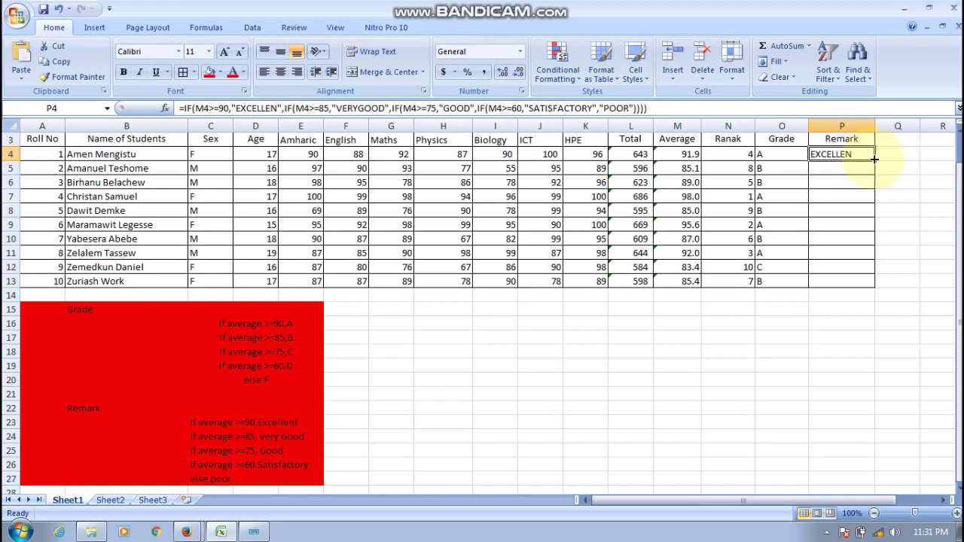
left_click_drag(874, 159, 870, 282)
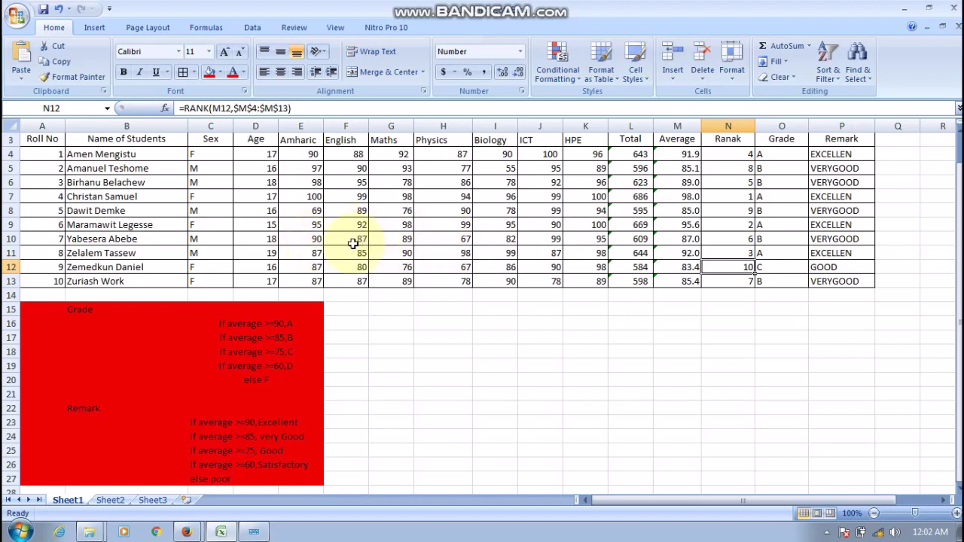
Change roll number 5's Maths mark in G8 from 76 to 86
left_click(123, 211)
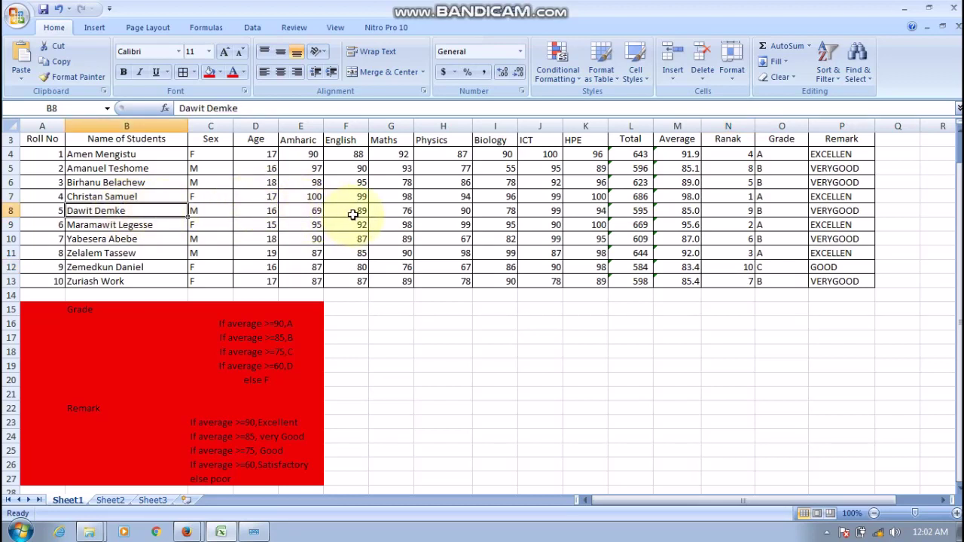
left_click(393, 213)
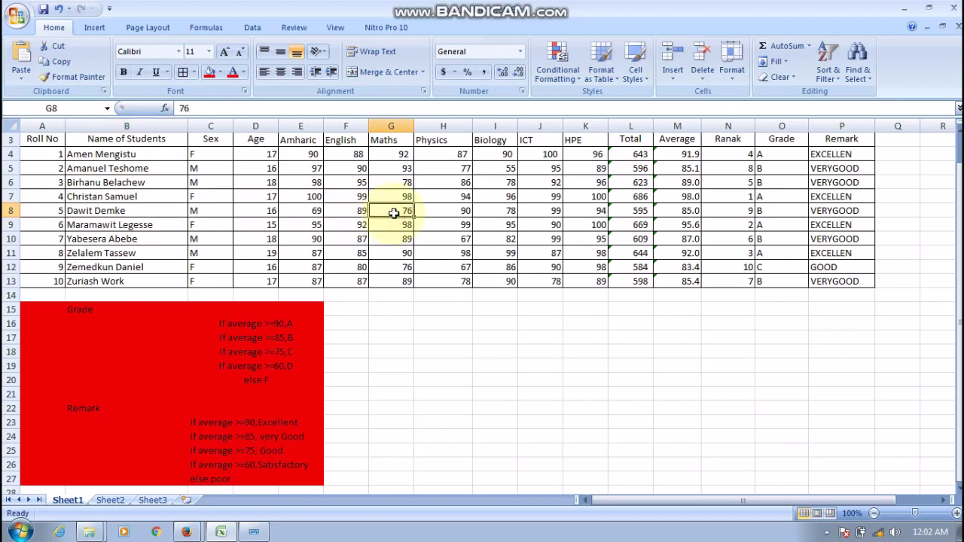
type("8")
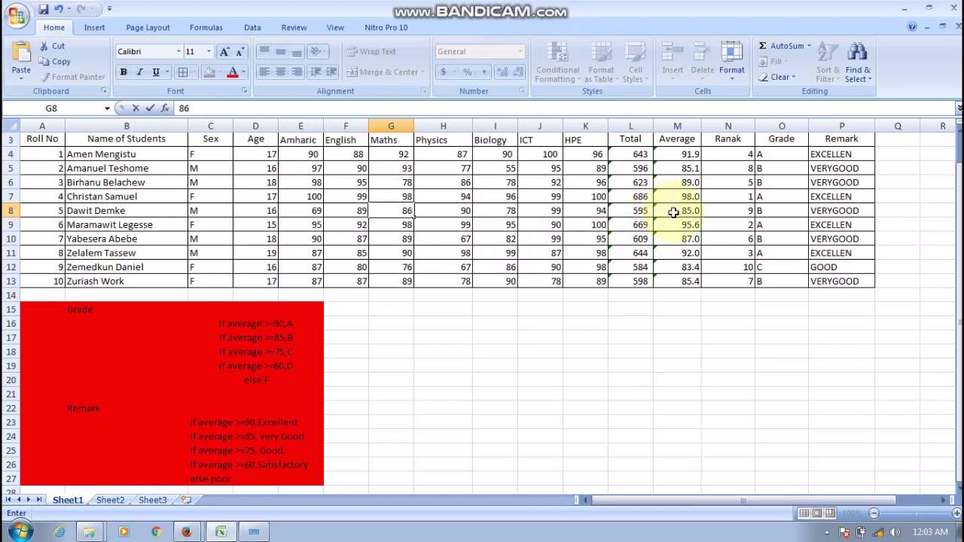
left_click(676, 212)
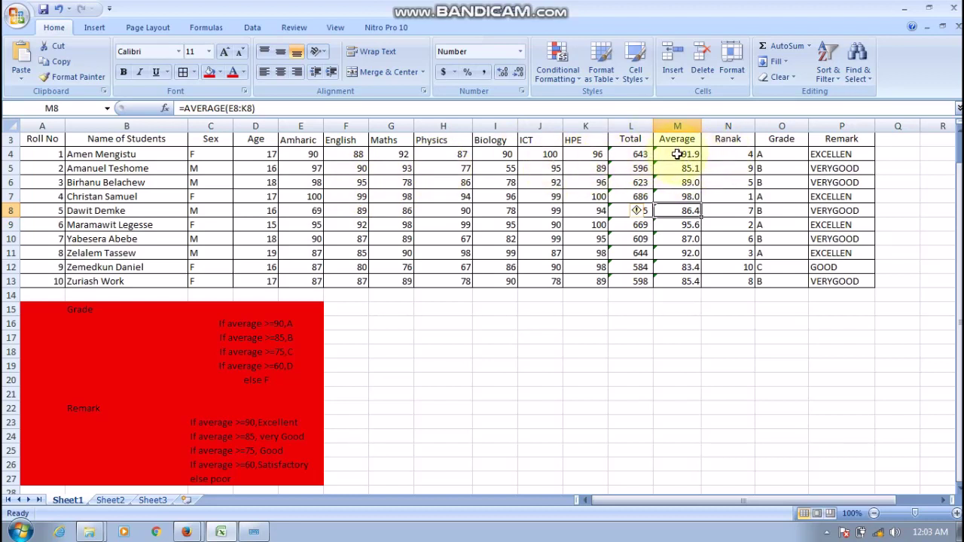
Inspect the first student's average formula in M4 and the Physics mark in H4
left_click(677, 154)
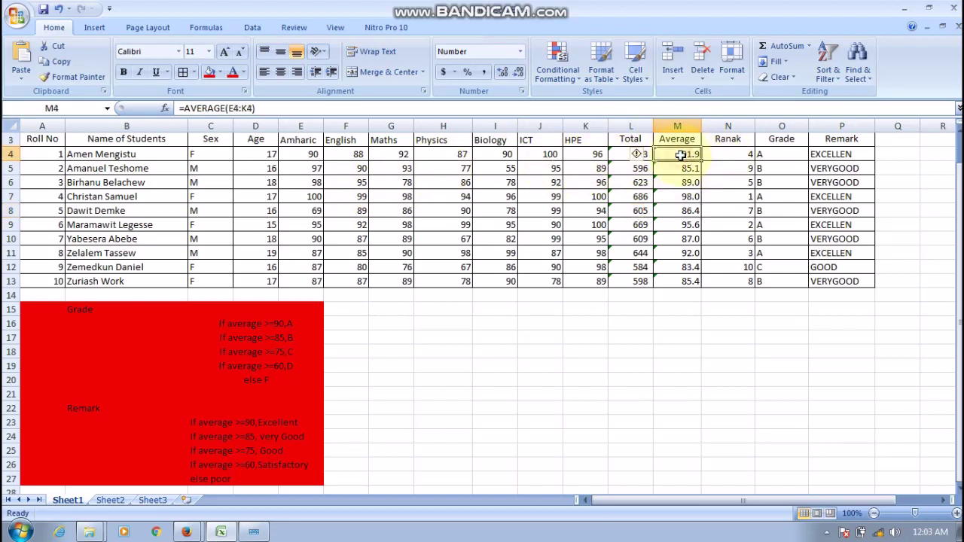
left_click(445, 156)
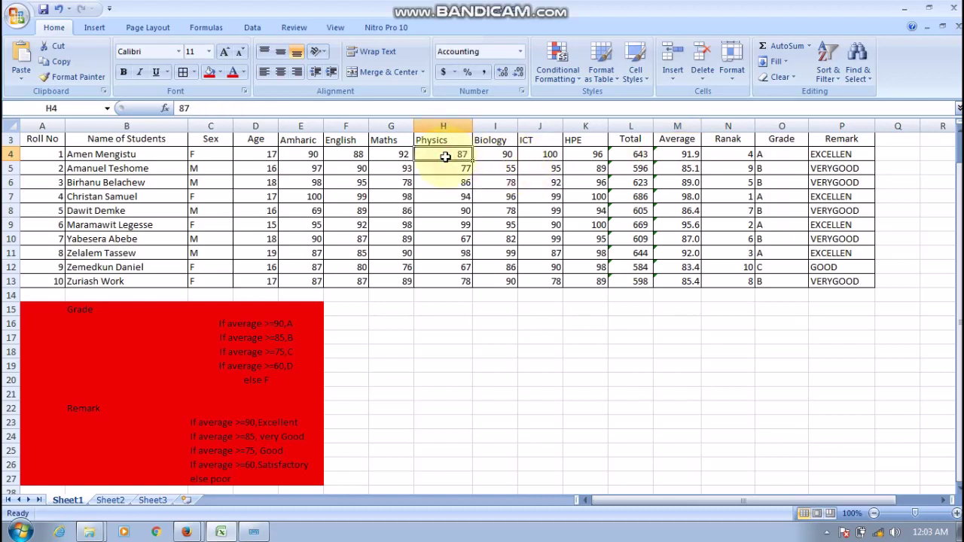
left_click(678, 156)
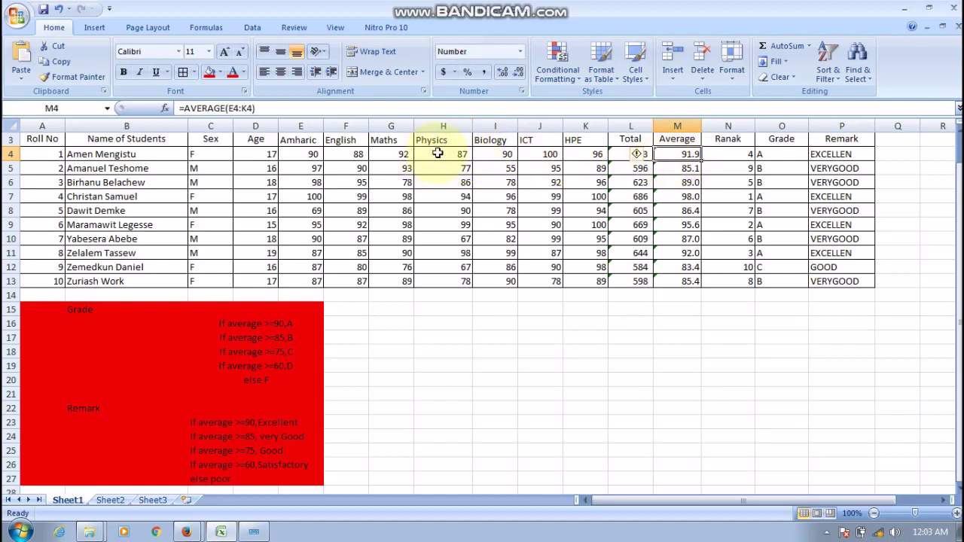
left_click(438, 153)
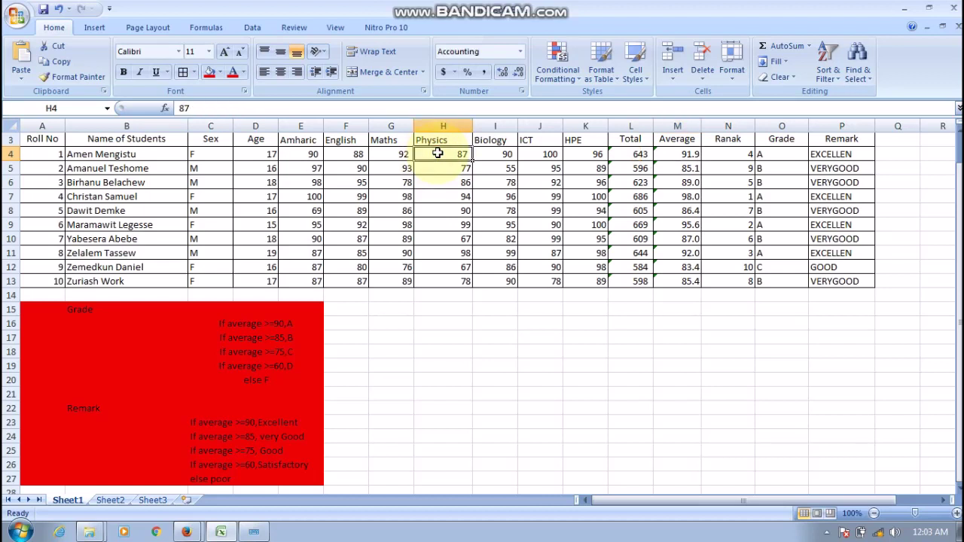
Change roll 1's Physics mark to 97 and check the recalculated rank and remark
type("9")
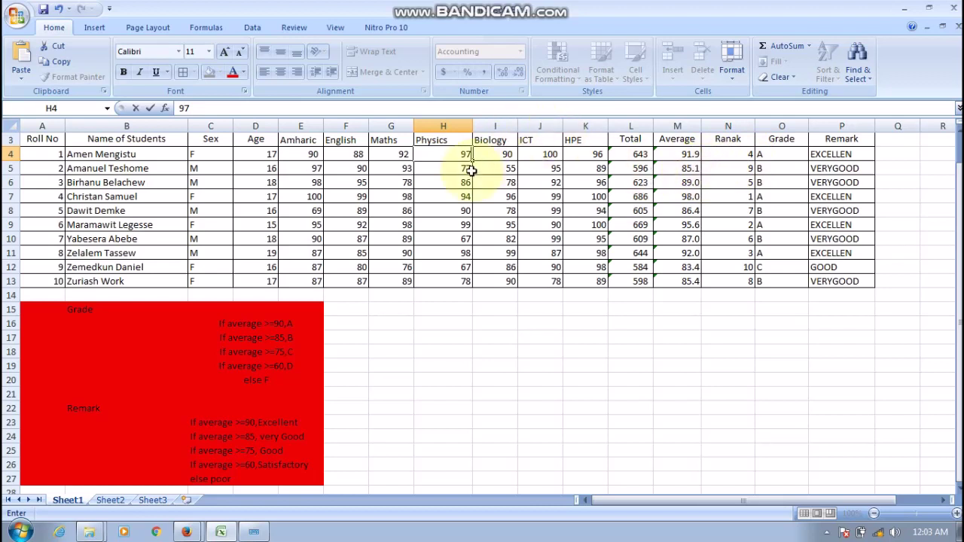
left_click(478, 170)
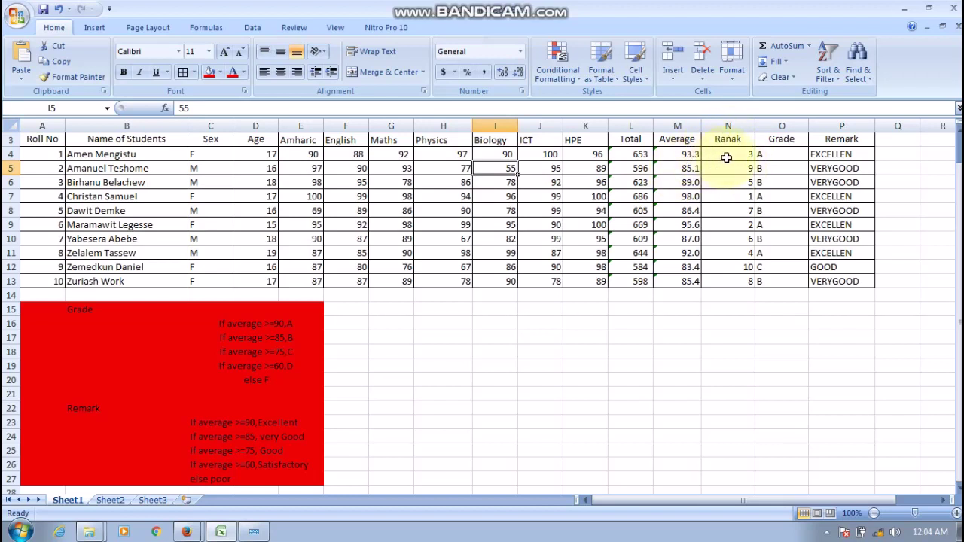
left_click(728, 155)
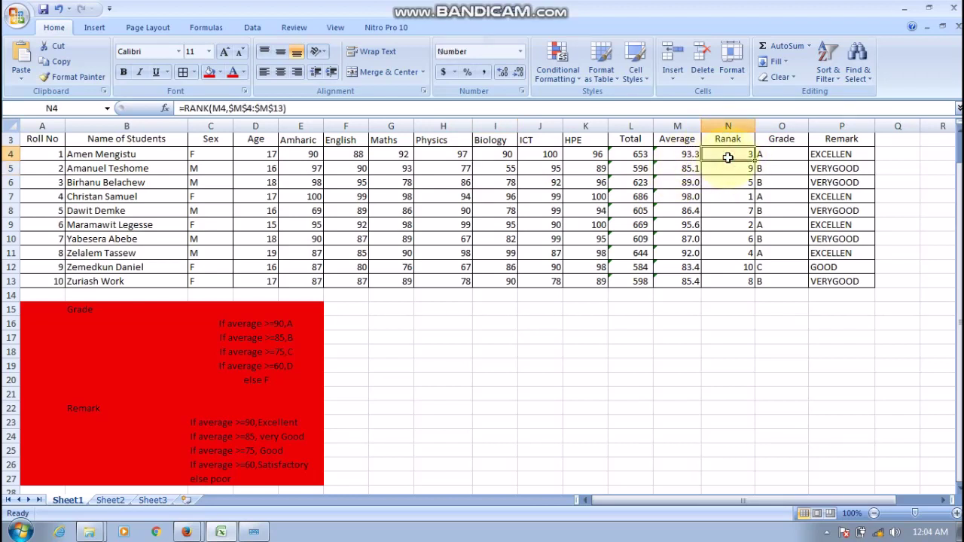
left_click(834, 165)
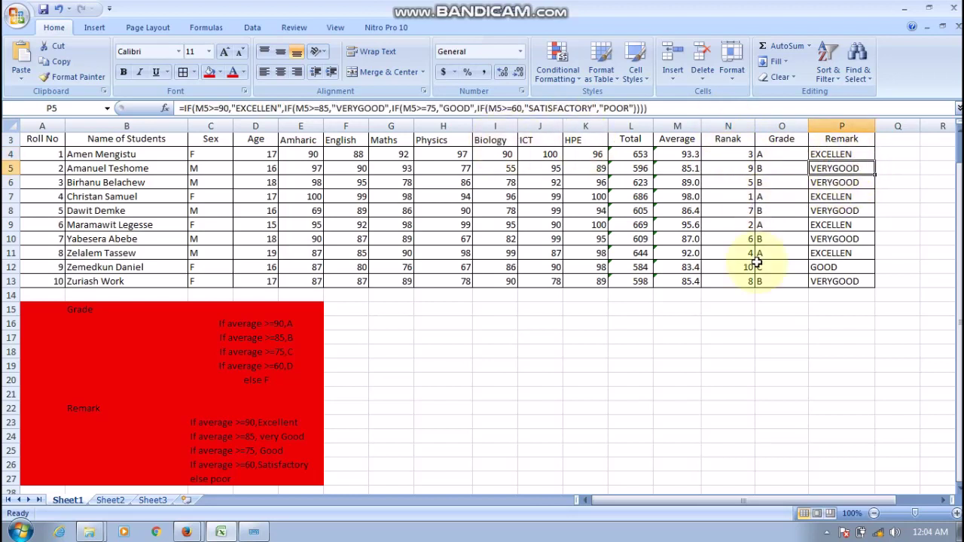
Inspect the marks in H6 and G7, the average in M12, and roll 9's Physics mark
left_click(459, 185)
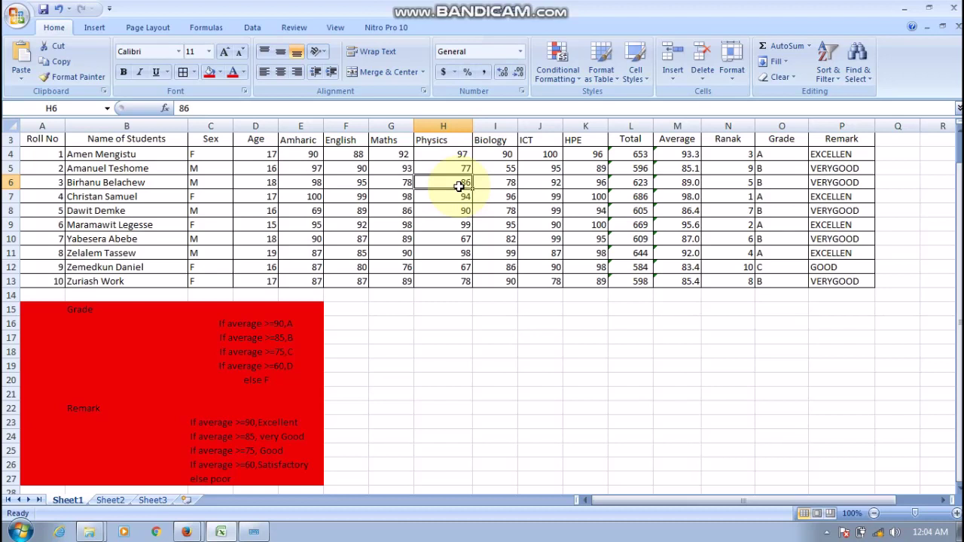
left_click(403, 200)
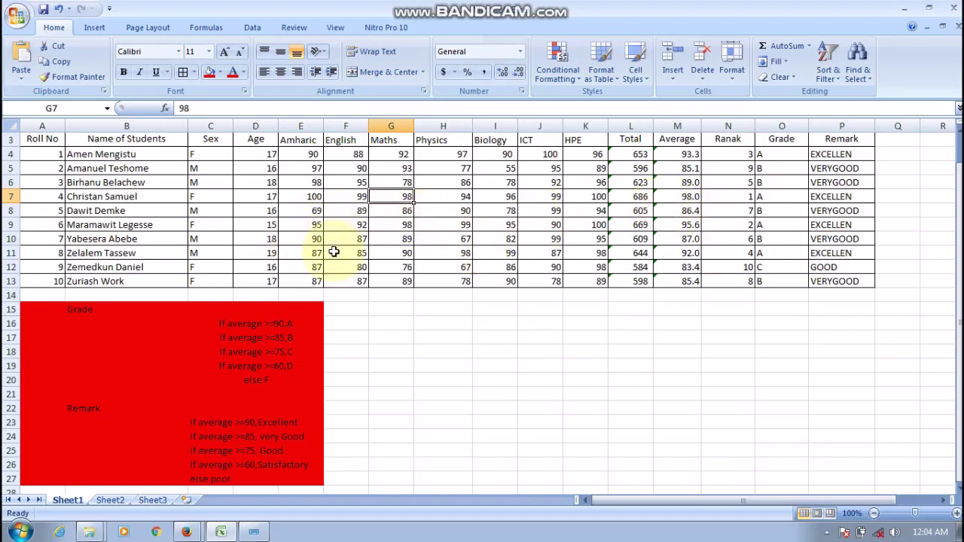
left_click(681, 268)
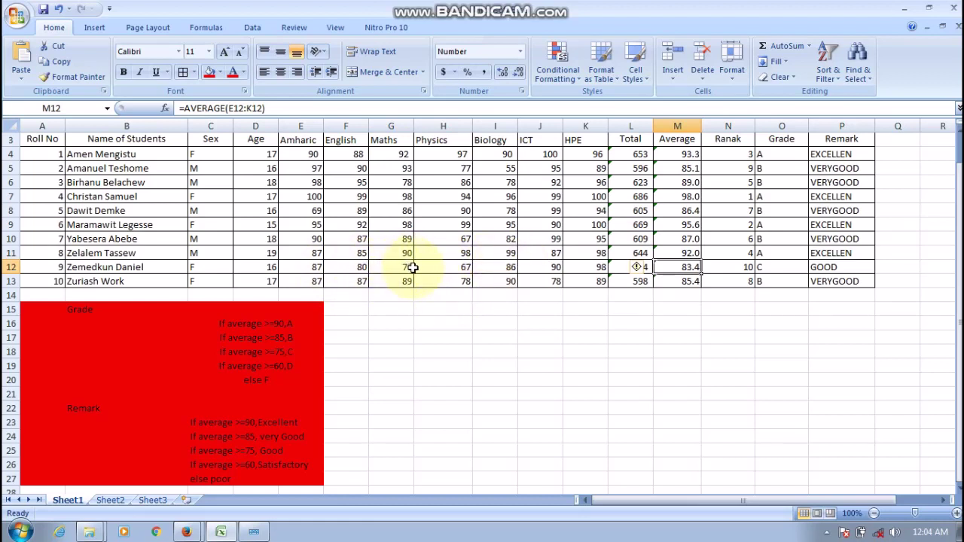
left_click(463, 267)
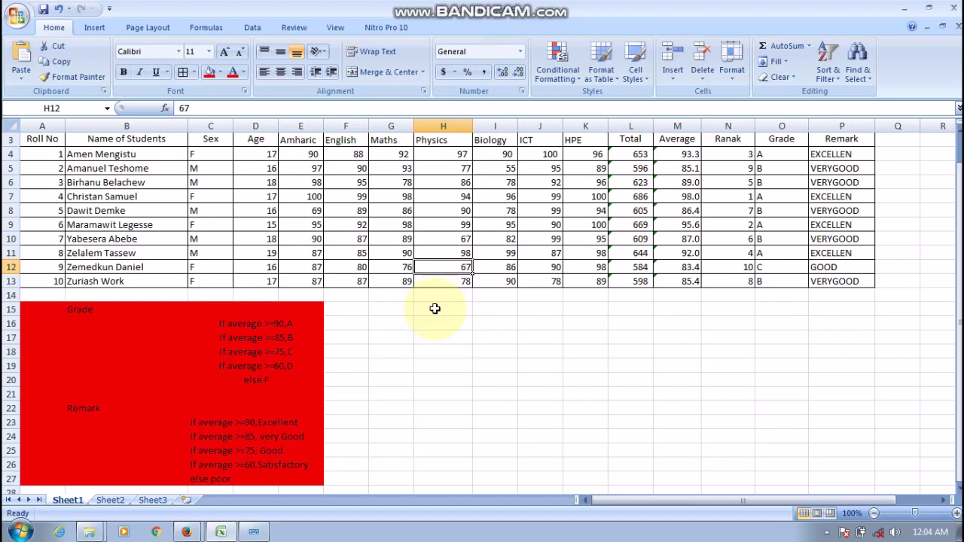
Enter 97 as roll 9's Physics mark in H12, then review the rank, grade and remark formulas
type("9")
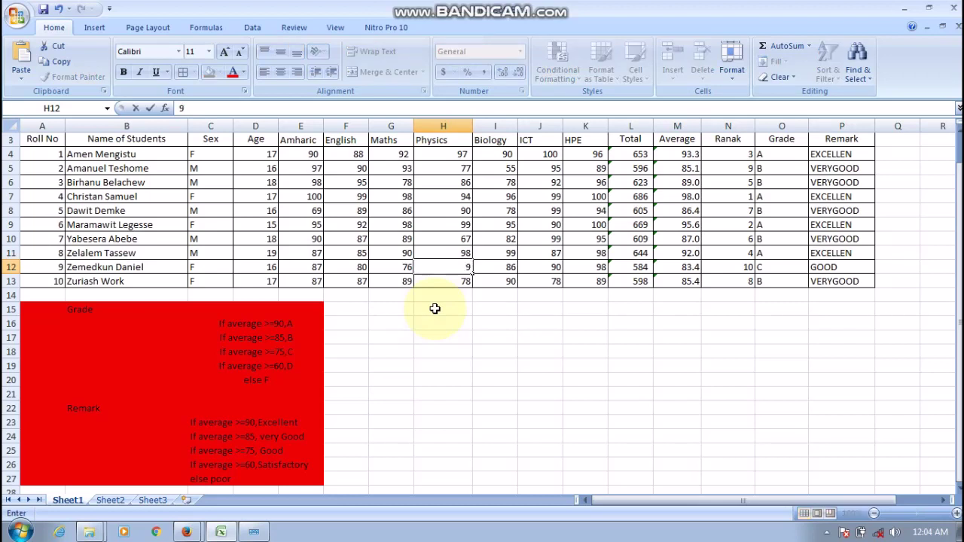
type("7")
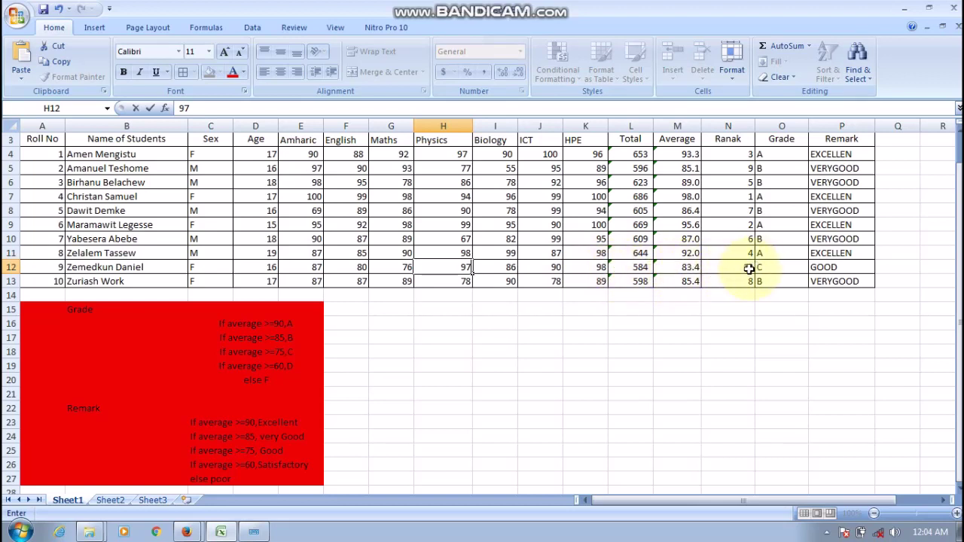
left_click(749, 268)
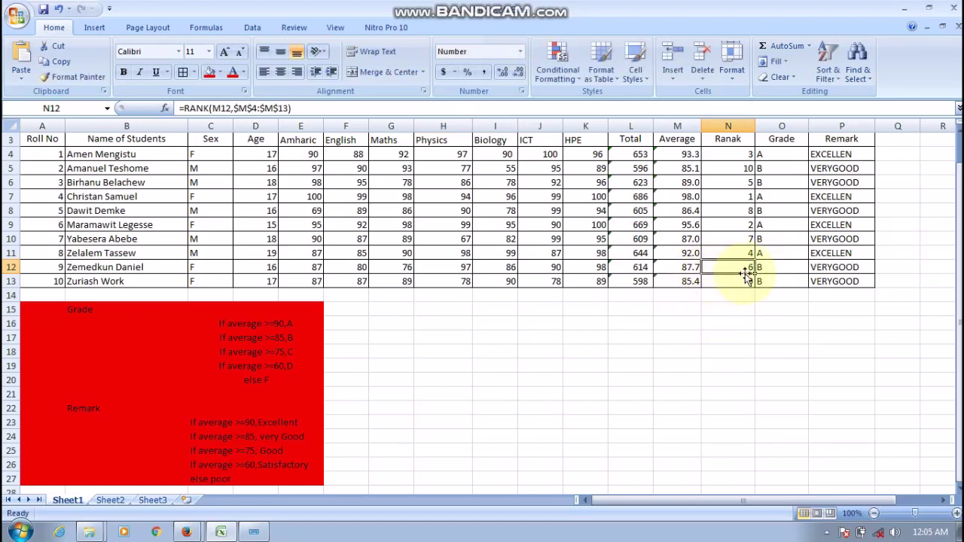
left_click(765, 268)
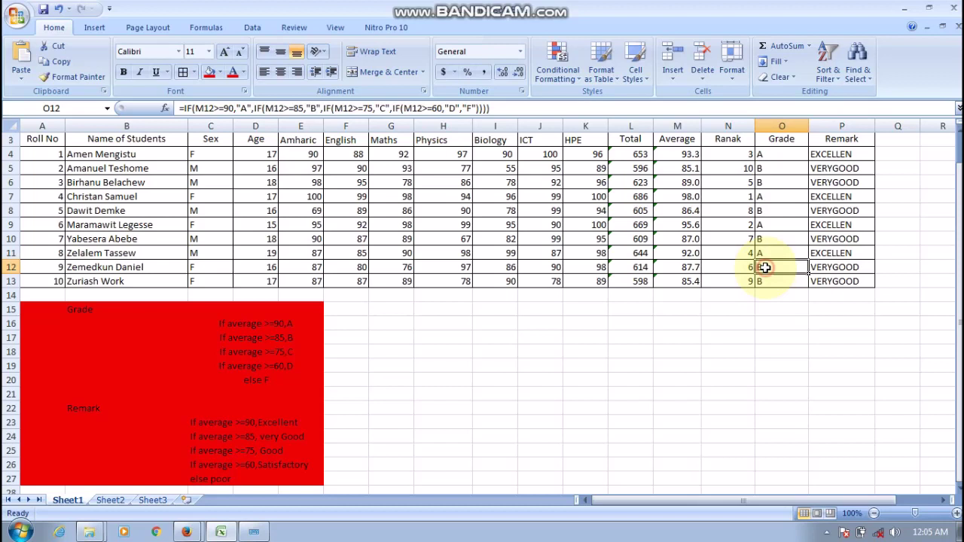
left_click(828, 266)
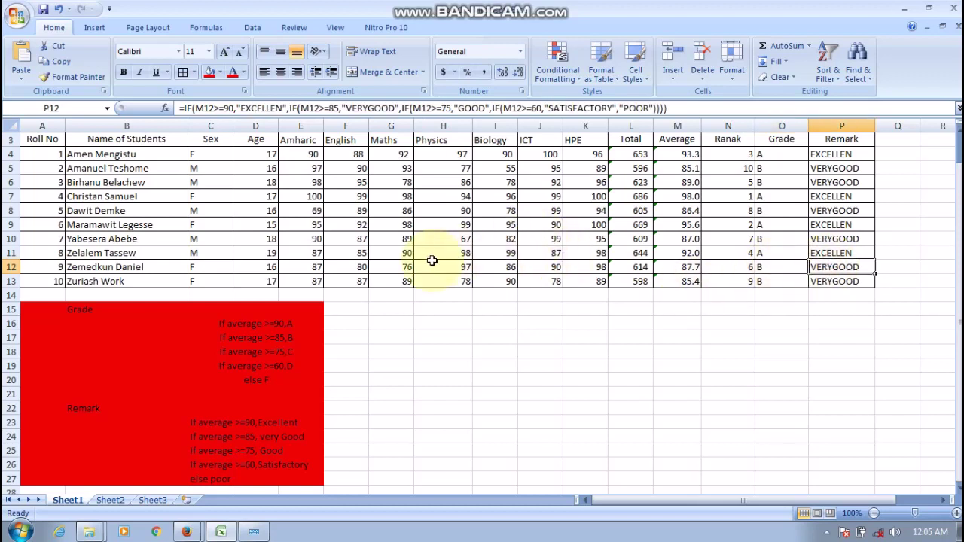
left_click(402, 281)
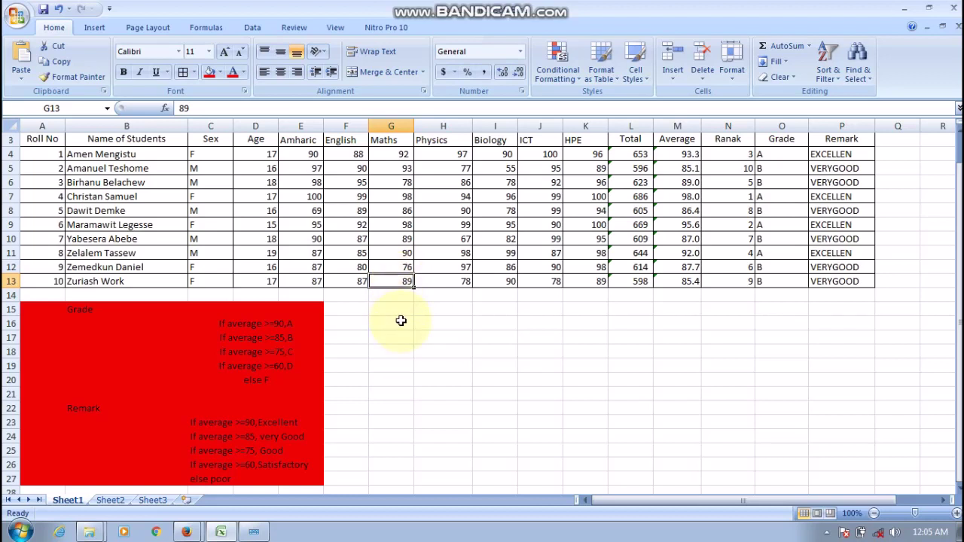
Enter 59 as roll 10's Maths mark in G13, then inspect the English and Maths marks in F8 and G8
type("5")
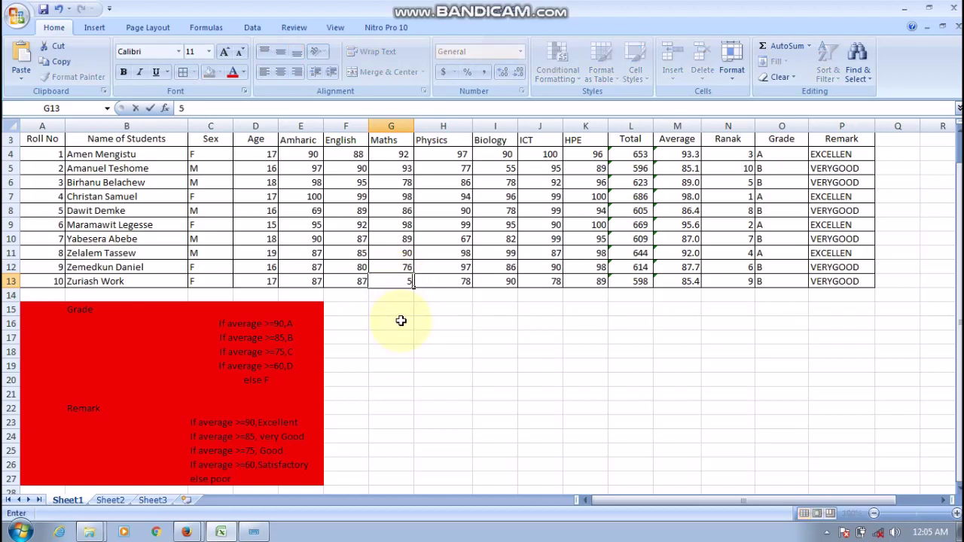
type("9")
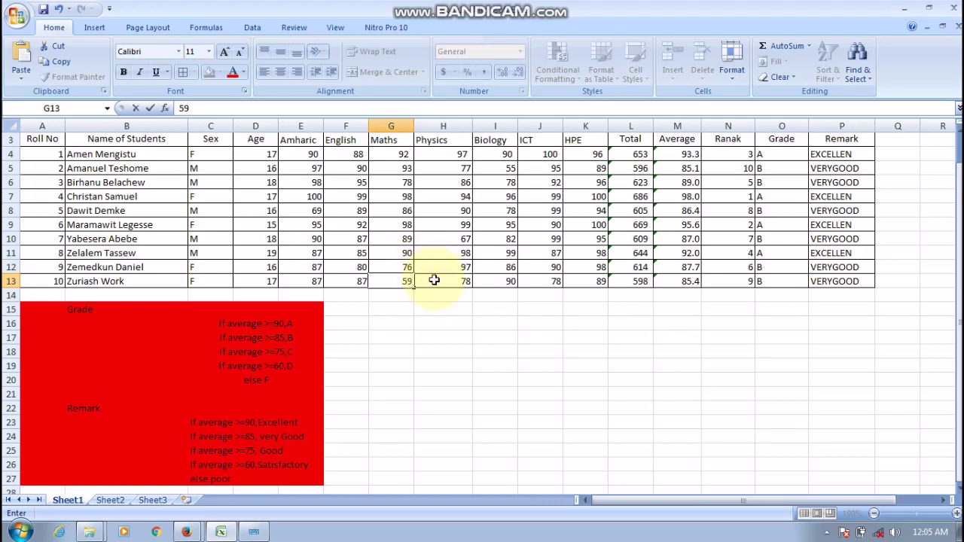
left_click(434, 280)
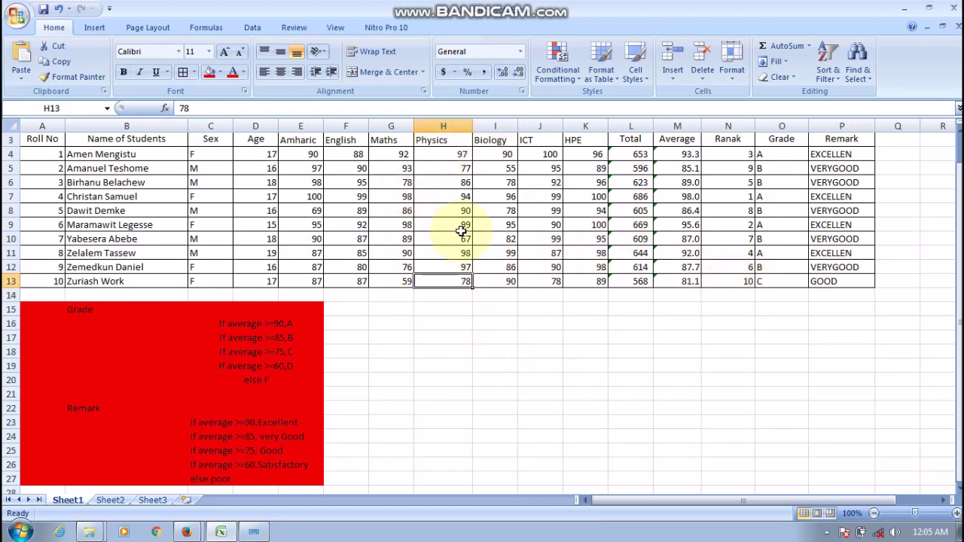
left_click(360, 211)
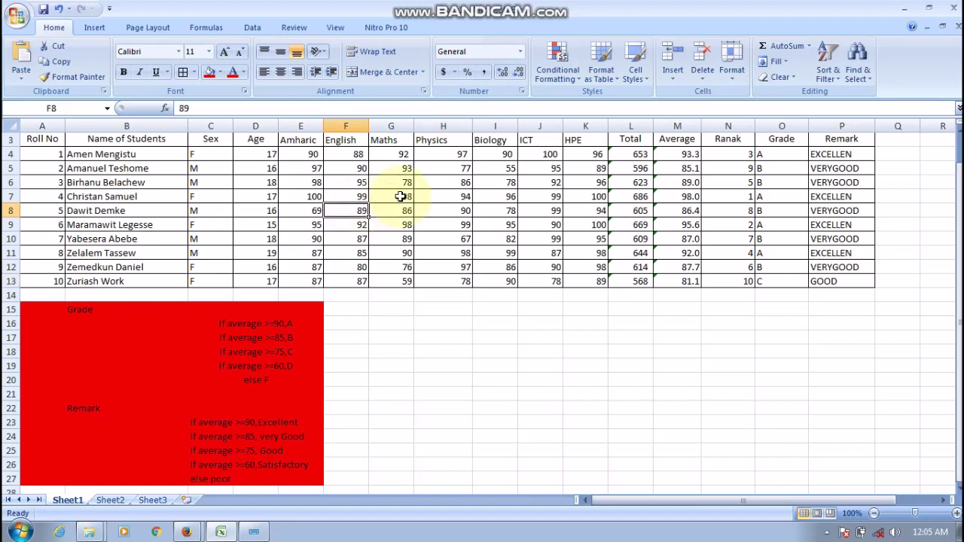
left_click(405, 213)
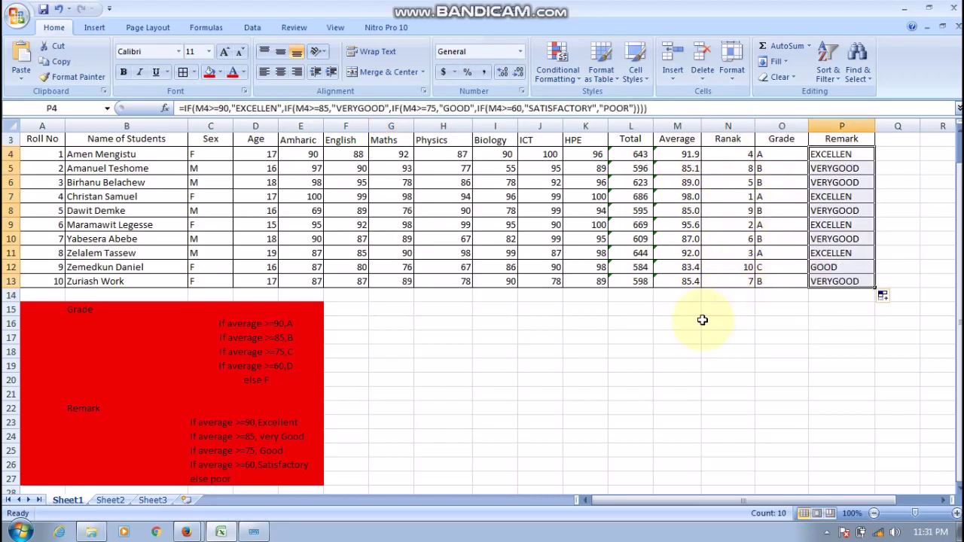
Select the rank formula cell N12, then minimize Excel to reveal the desktop
left_click(730, 263)
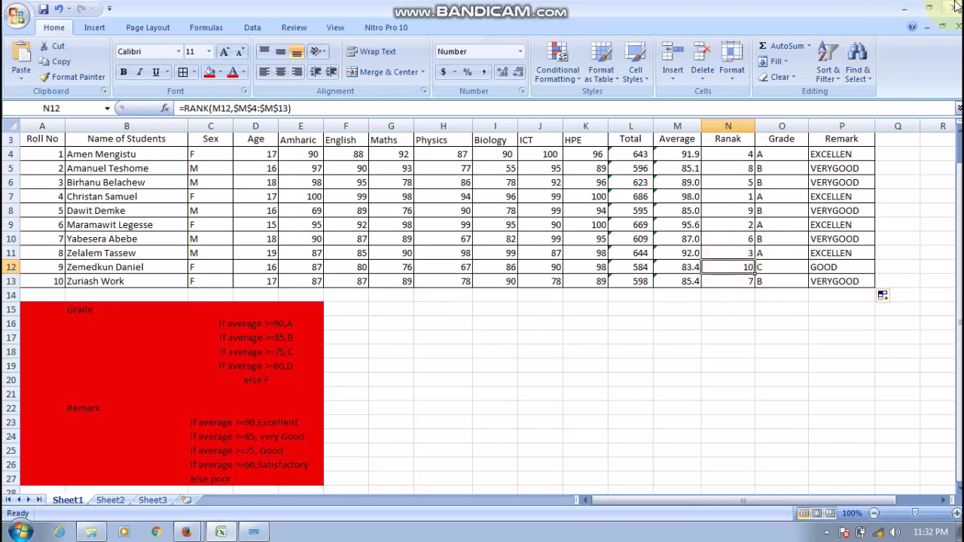
left_click(907, 12)
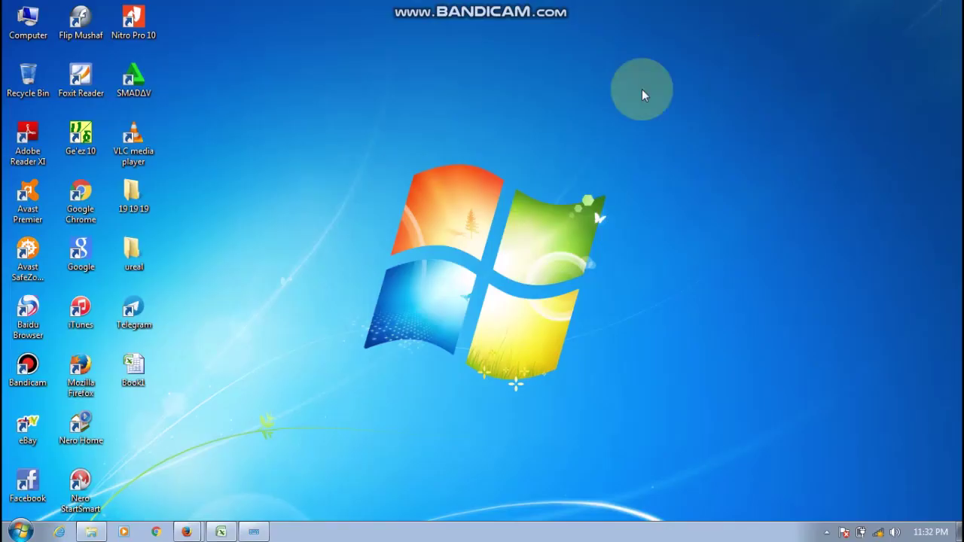